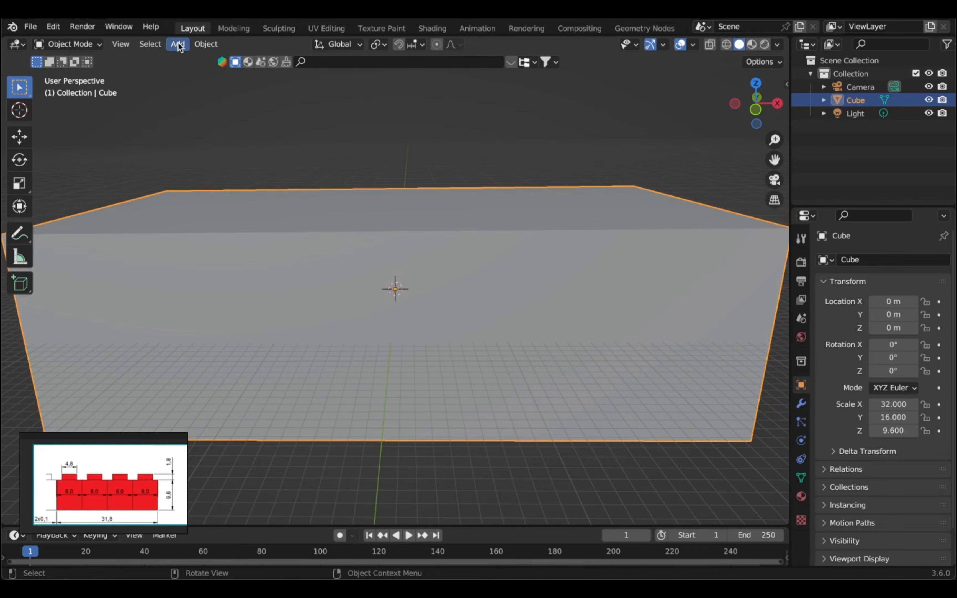
# Add a cylinder scaled to 4.8 × 4.8 × 1.8 and raise it above the block to a Z location of about 15.4 m.
pyautogui.click(178, 44)
pyautogui.moveTo(194, 60)
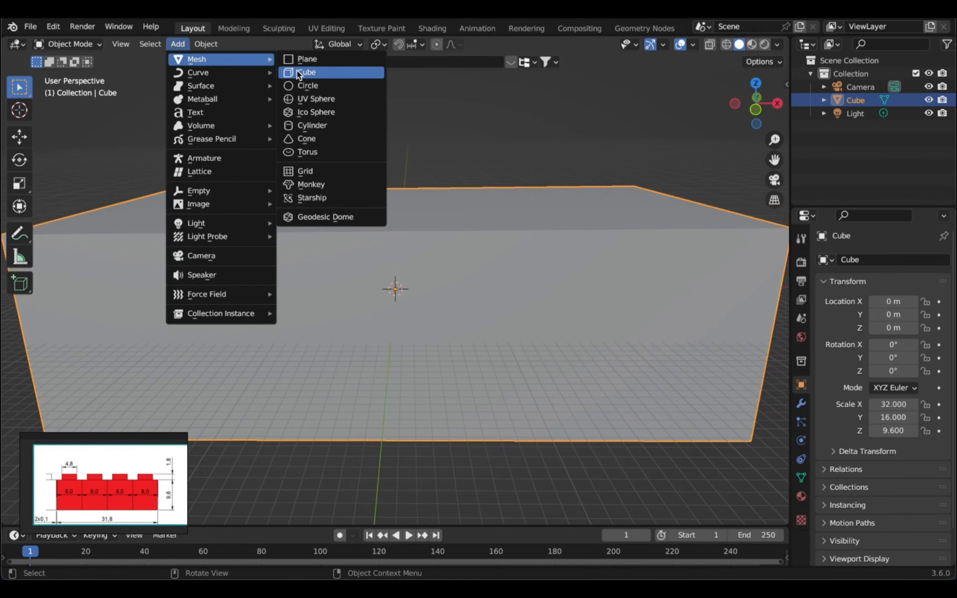
pyautogui.click(311, 127)
pyautogui.click(19, 136)
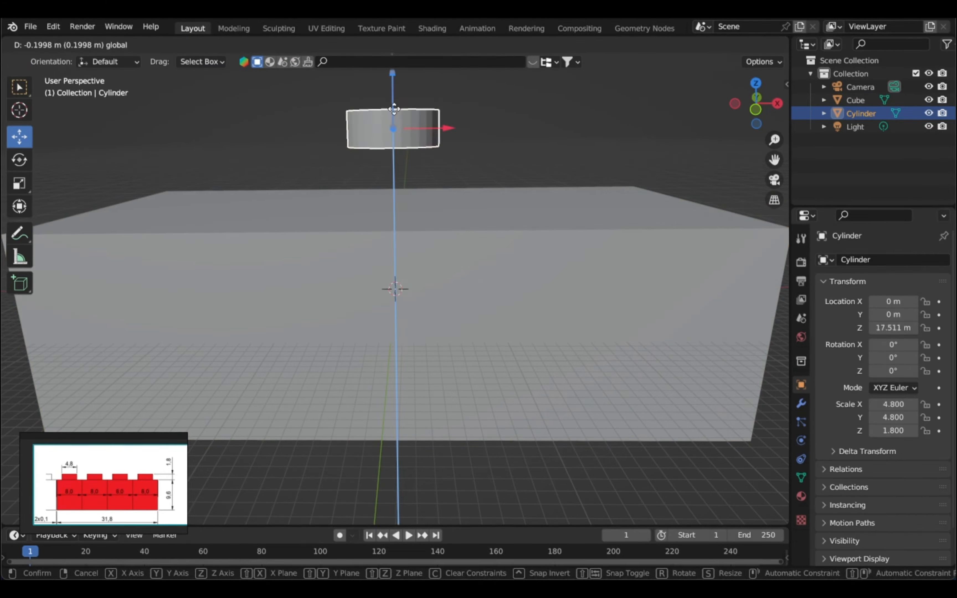
pyautogui.click(394, 149)
# Apply Shade Auto Smooth to the cylinder and to the block.
pyautogui.rightClick(394, 149)
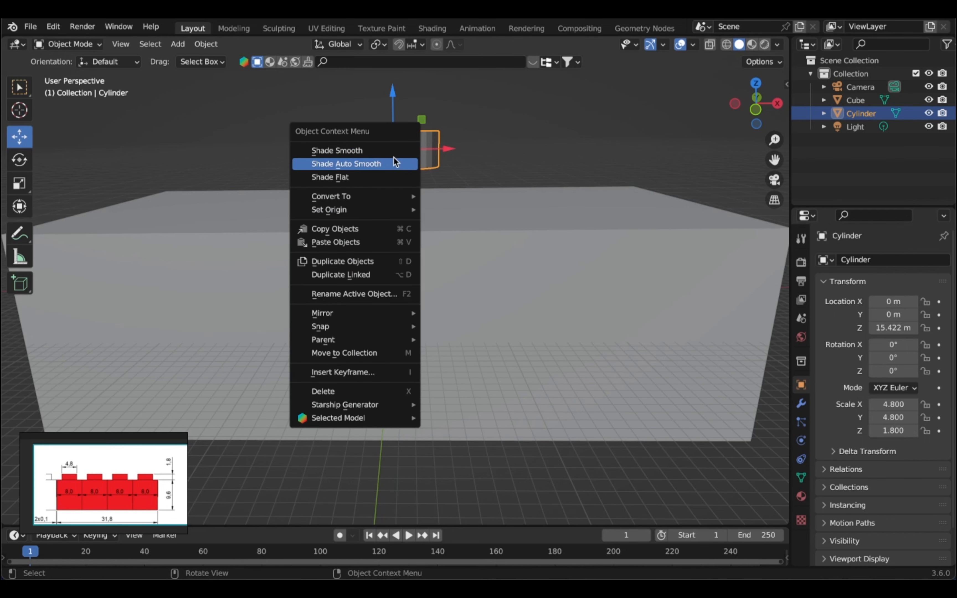
pyautogui.click(395, 163)
pyautogui.click(456, 259)
pyautogui.rightClick(456, 259)
pyautogui.click(458, 260)
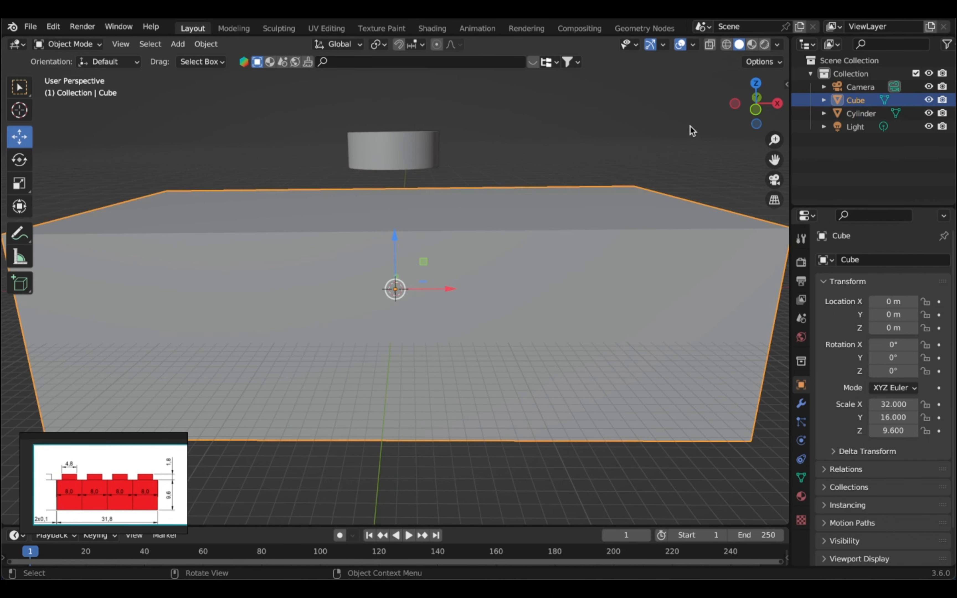
# Position the cylinder over one end of the block at X 23.219 m, Z 11.873 m, and open its list of addable modifiers.
pyautogui.click(690, 126)
pyautogui.moveTo(774, 106); pyautogui.dragTo(757, 112)
pyautogui.click(375, 163)
pyautogui.press('KP_1')
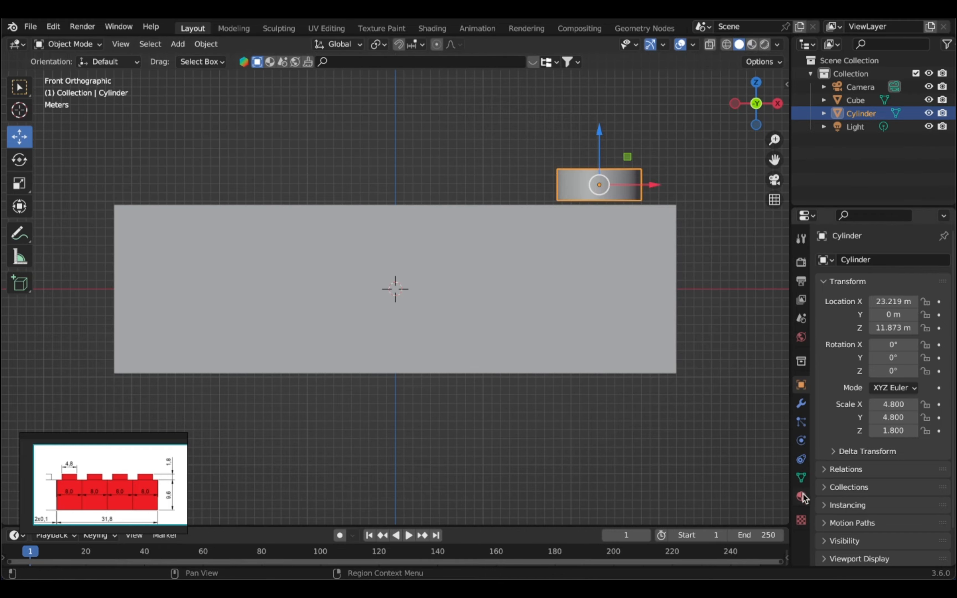
pyautogui.click(800, 403)
pyautogui.click(842, 258)
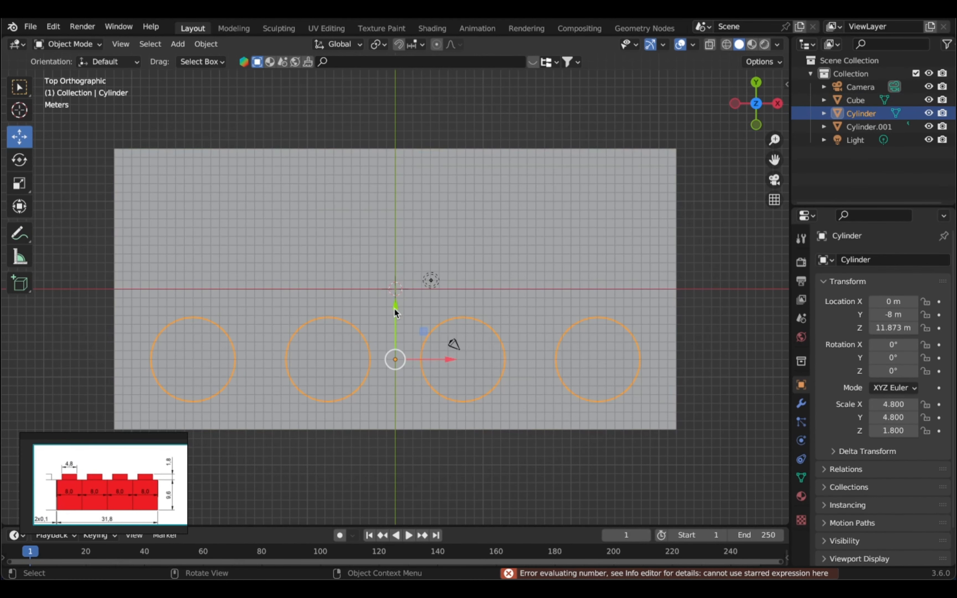
# Move the selected row of four studs across the block along Y and set its Y location to 8 m.
pyautogui.press('g')
pyautogui.moveTo(395, 277); pyautogui.dragTo(395, 189)
pyautogui.doubleClick(893, 314)
pyautogui.press('BackSpace')
pyautogui.press('BackSpace')
pyautogui.press('BackSpace')
pyautogui.press('BackSpace')
pyautogui.press('BackSpace')
pyautogui.press('BackSpace')
pyautogui.press('BackSpace')
pyautogui.press('BackSpace')
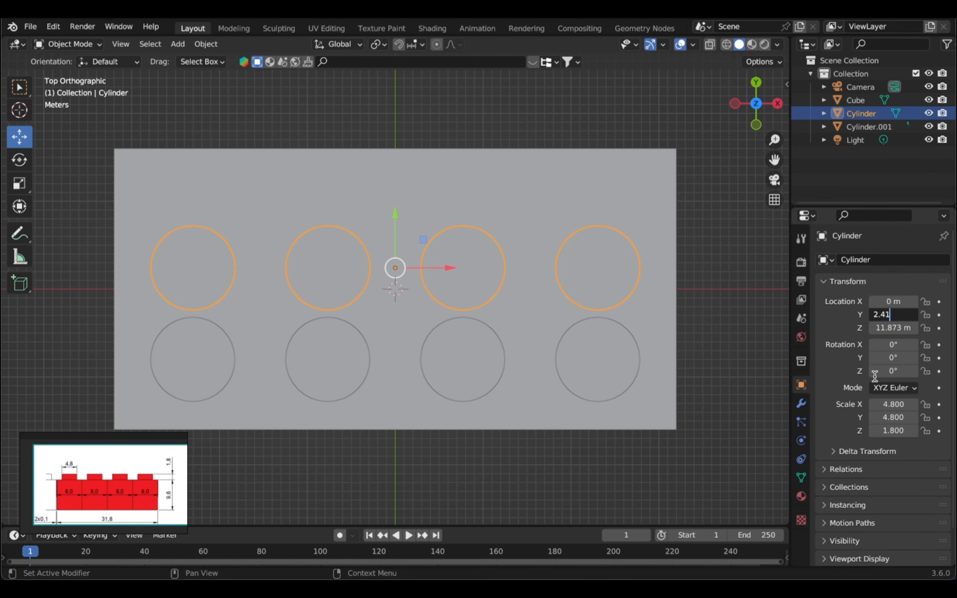
pyautogui.press('BackSpace')
pyautogui.write('8')
pyautogui.press('Return')
pyautogui.hotkey('alt', 'z')
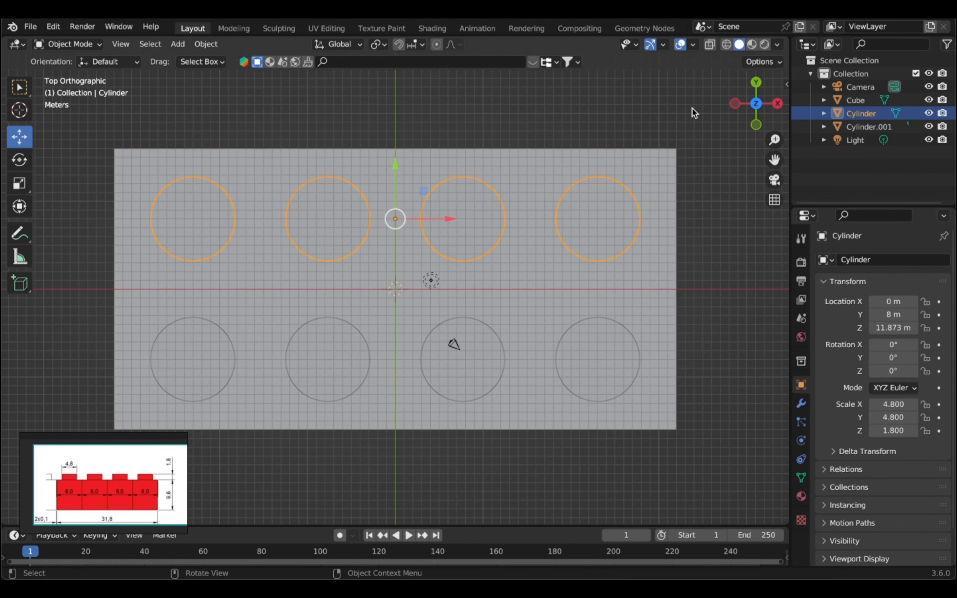
# Lower the stud rows onto the block's top face in front view, to a Z location of 11.269 m.
pyautogui.click(688, 152)
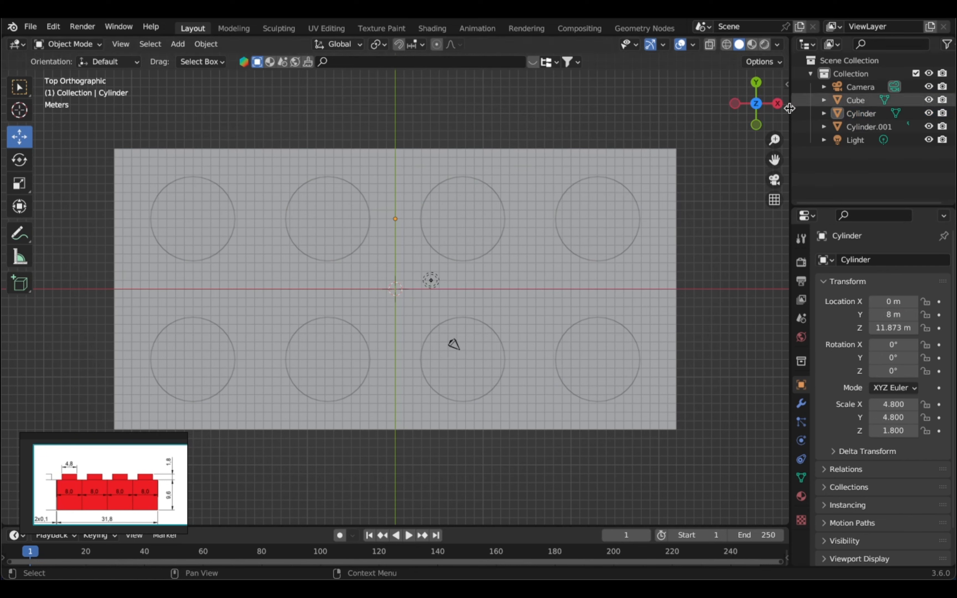
pyautogui.moveTo(766, 110); pyautogui.dragTo(723, 75)
pyautogui.click(745, 105)
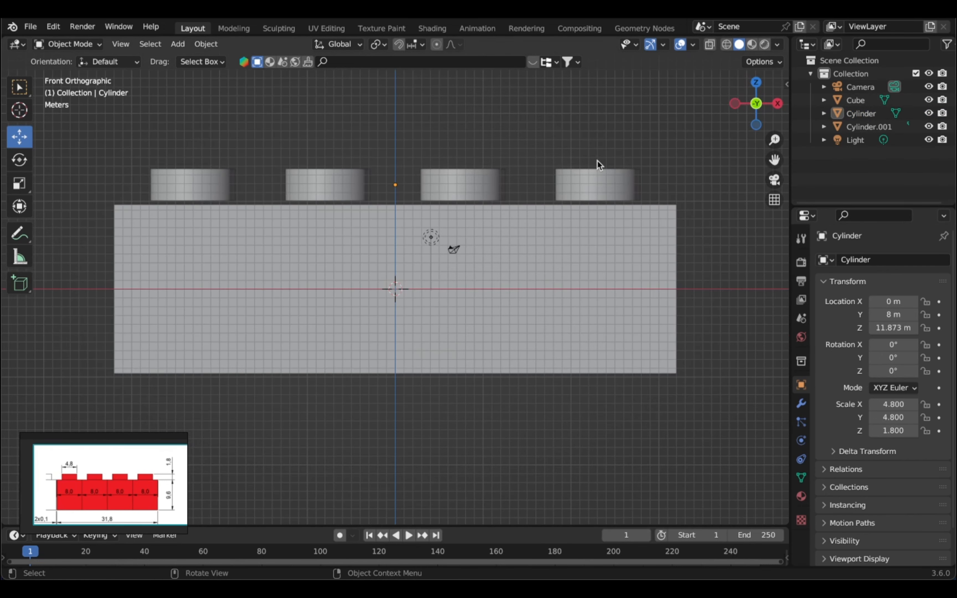
pyautogui.click(610, 180)
pyautogui.moveTo(395, 133); pyautogui.dragTo(391, 139)
pyautogui.click(543, 134)
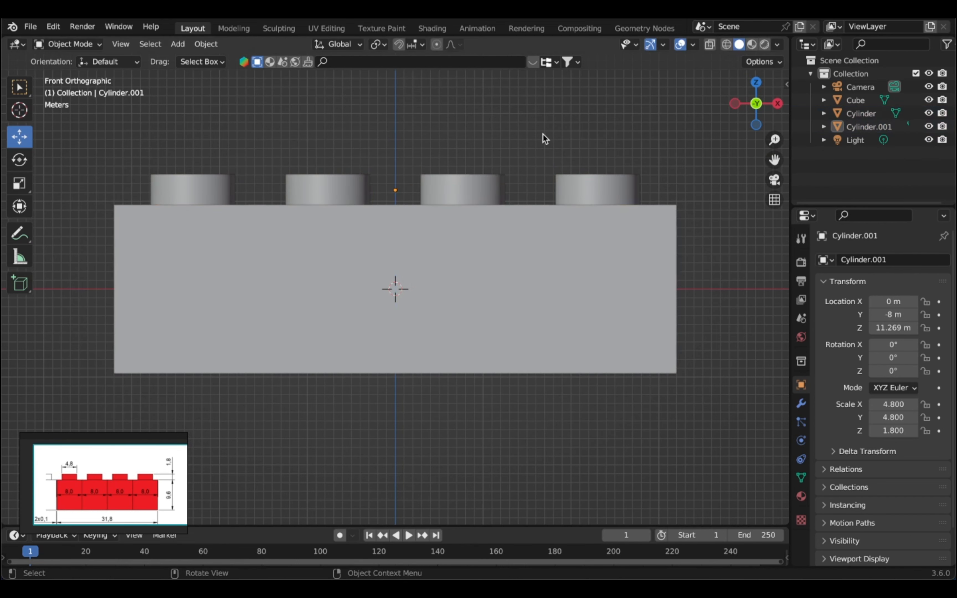
# Join the block and both stud rows into one object and inset its bottom face in Edit Mode.
pyautogui.moveTo(772, 98); pyautogui.dragTo(524, 397)
pyautogui.click(523, 397)
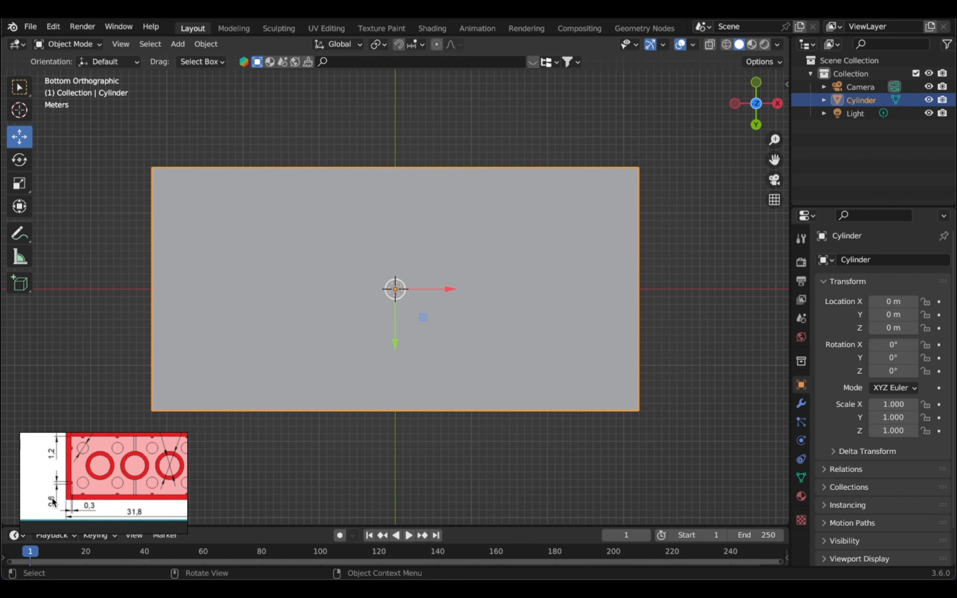
pyautogui.press('Tab')
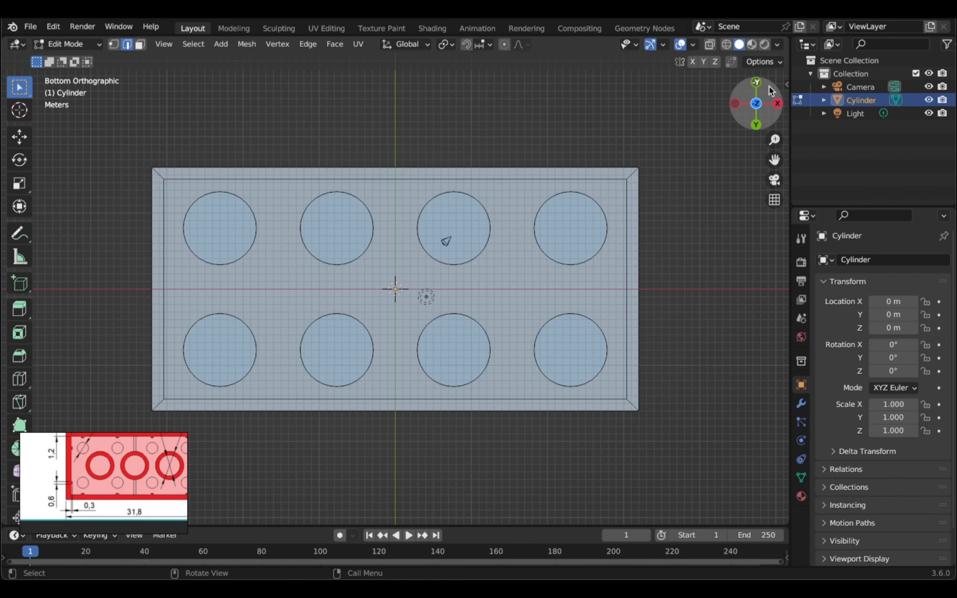
# Select the inset inner face on the brick's underside in face select mode and show the mesh in X-ray.
pyautogui.moveTo(755, 104); pyautogui.dragTo(742, 133)
pyautogui.hotkey('alt', 'z')
pyautogui.click(140, 44)
pyautogui.click(246, 362)
pyautogui.hotkey('alt', 'z')
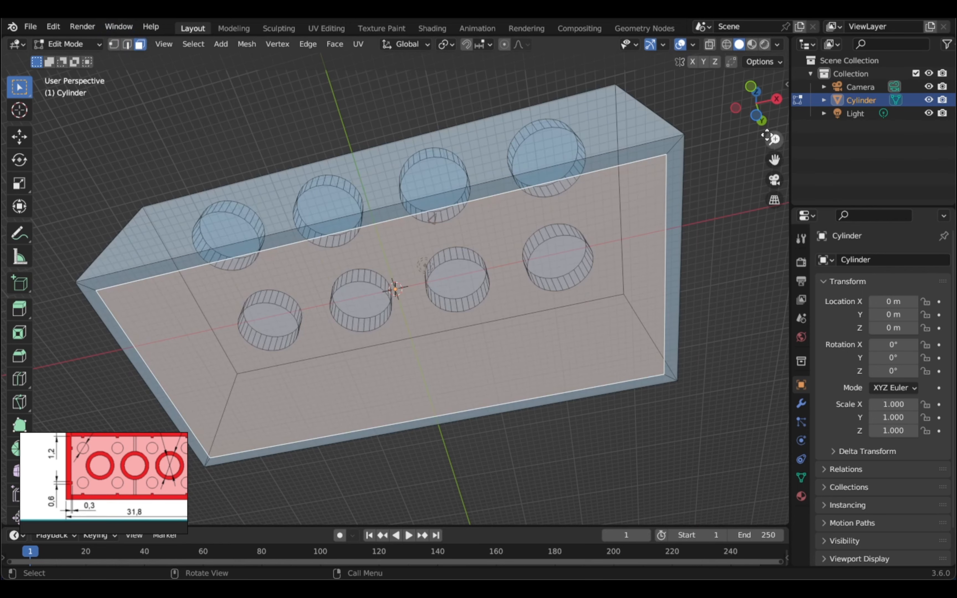
# Show the brick in wireframe from below and add a centred cylinder scaled to 6.5 × 6.5 × 9.018 at Z -0.52282 m.
pyautogui.click(750, 86)
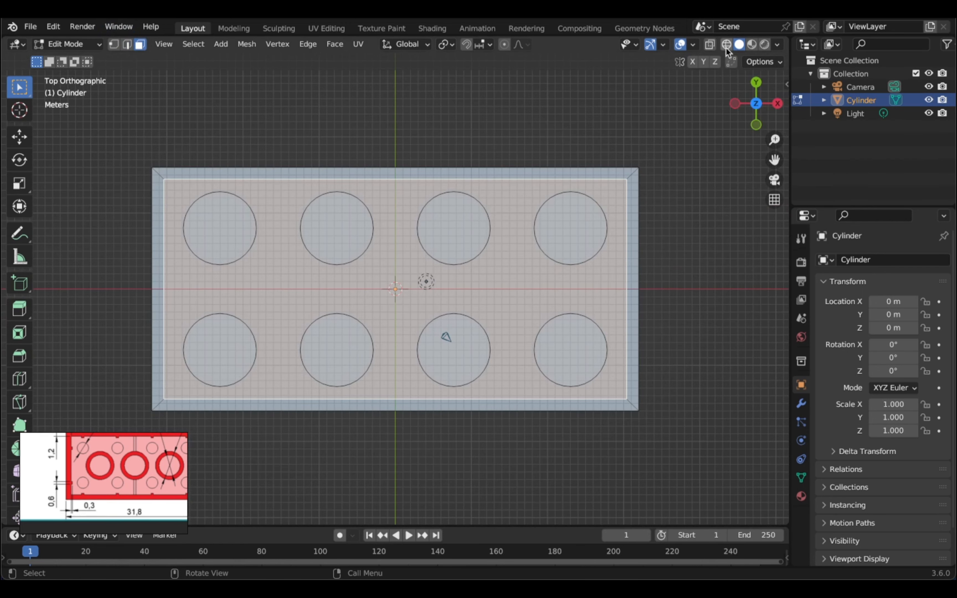
pyautogui.click(726, 45)
pyautogui.click(756, 124)
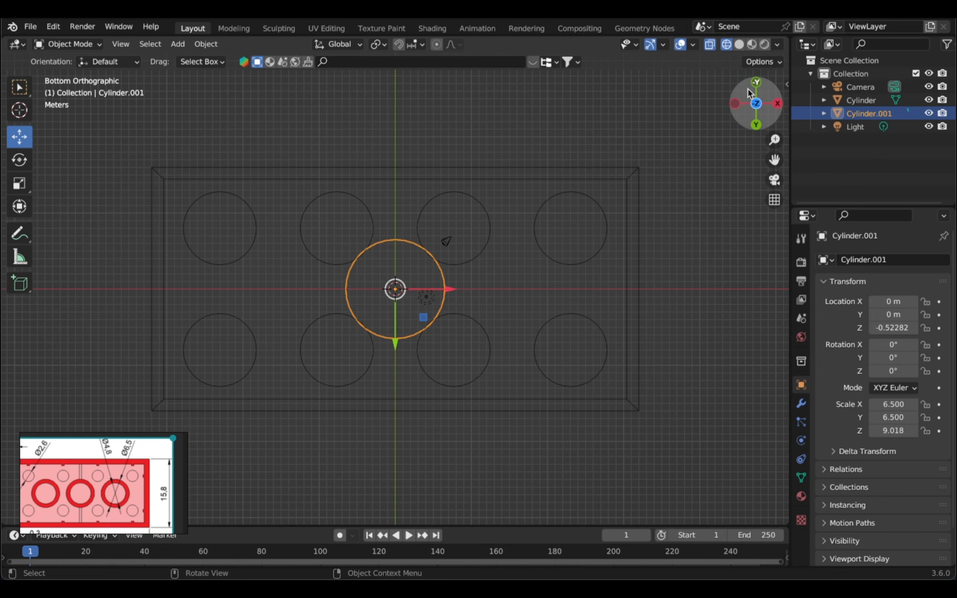
# Return to solid shading and apply Shade Auto Smooth to the central cylinder inside the brick.
pyautogui.moveTo(750, 94); pyautogui.dragTo(718, 8)
pyautogui.press('Tab')
pyautogui.click(756, 123)
pyautogui.hotkey('shift', 'z')
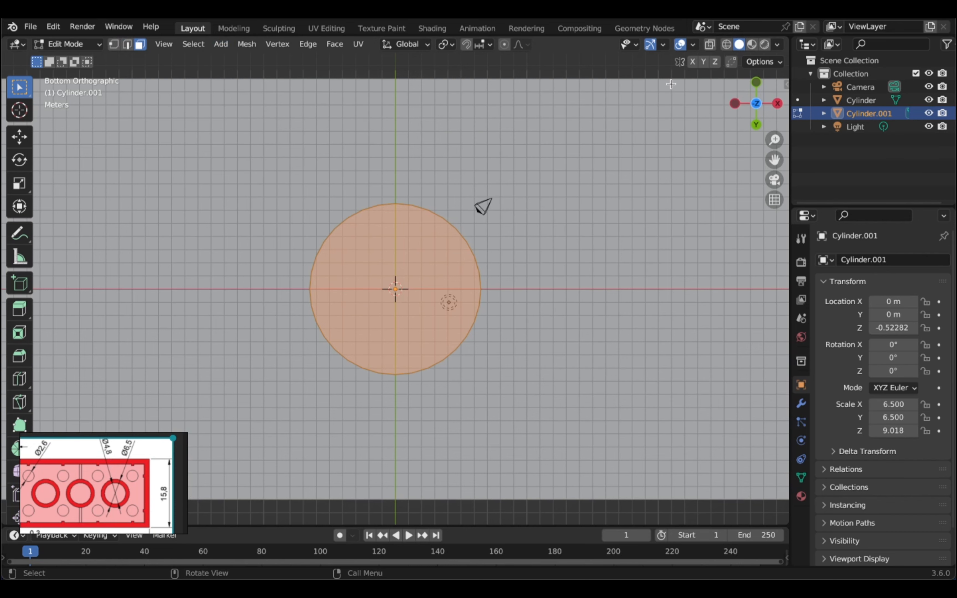
pyautogui.moveTo(751, 97); pyautogui.dragTo(700, 150)
pyautogui.press('Tab')
pyautogui.rightClick(365, 265)
pyautogui.click(364, 263)
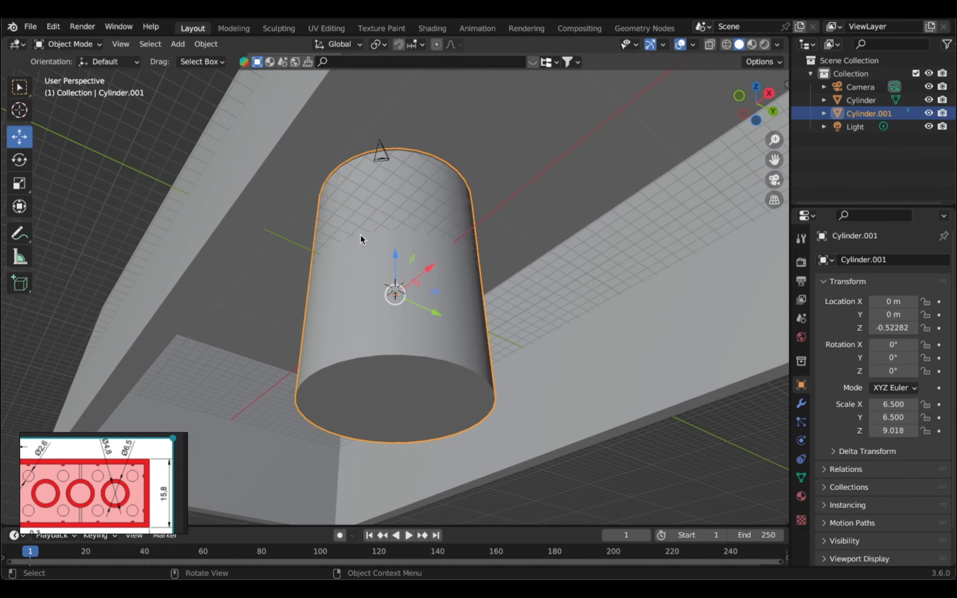
# Add a narrower cylinder through the central one and subtract it with an applied Boolean Difference modifier.
pyautogui.click(177, 43)
pyautogui.moveTo(201, 58)
pyautogui.click(310, 126)
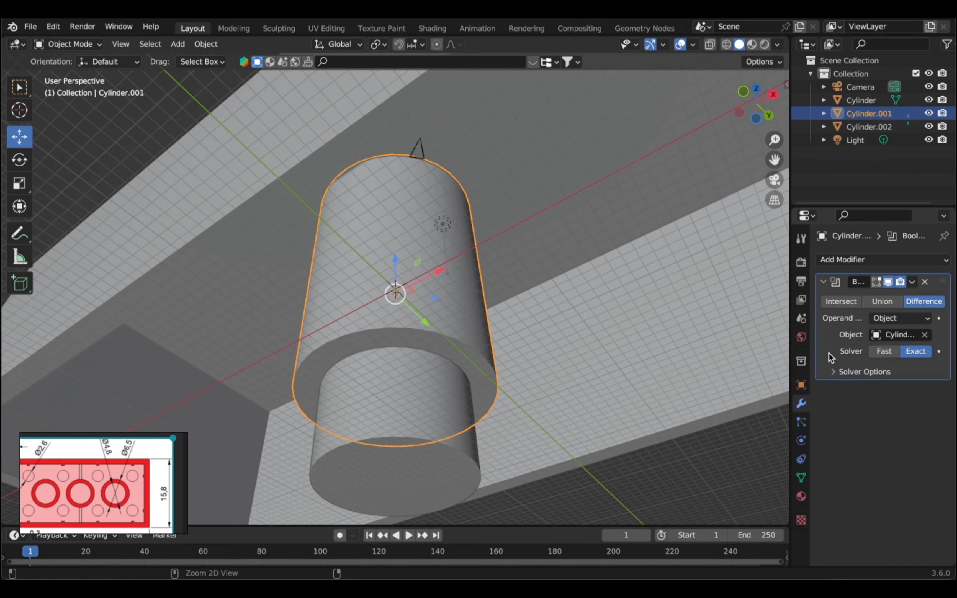
pyautogui.hotkey('ctrl', 'a')
# Delete the inner cutter cylinder, leaving only the hollow tube inside the brick.
pyautogui.click(414, 428)
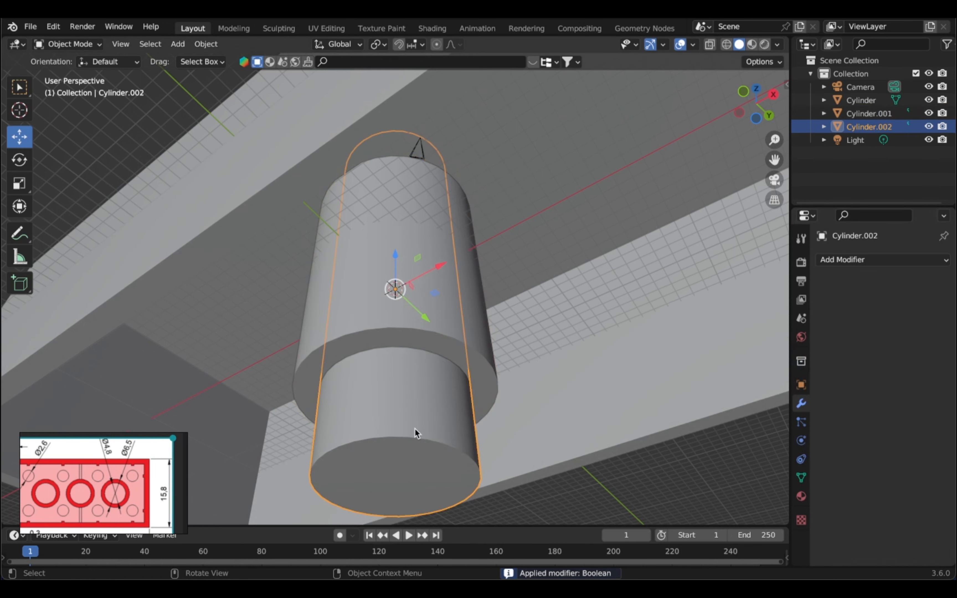
pyautogui.press('x')
pyautogui.click(414, 426)
pyautogui.scroll(3, 414, 426)
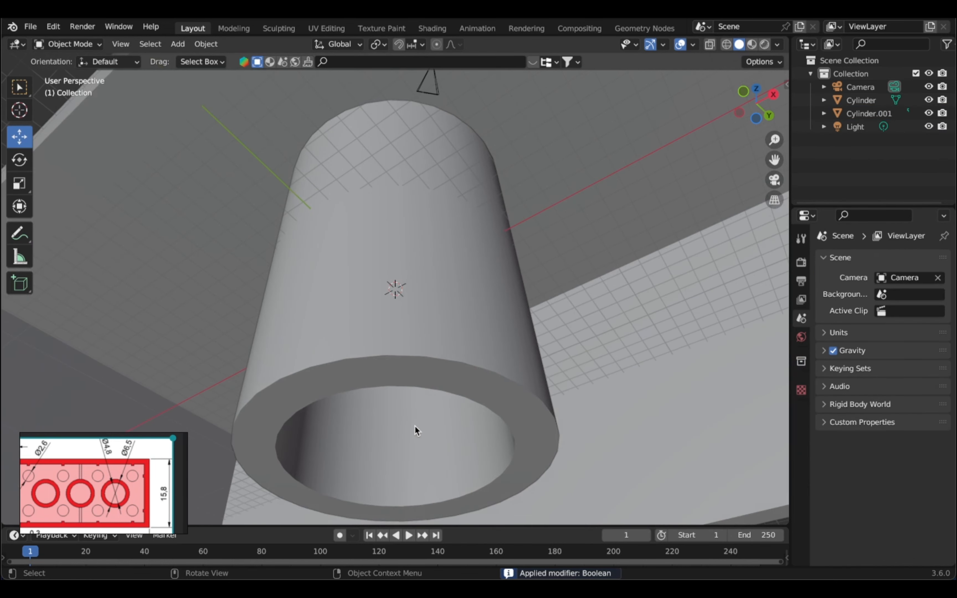
pyautogui.scroll(-7, 415, 425)
pyautogui.scroll(-3, 414, 425)
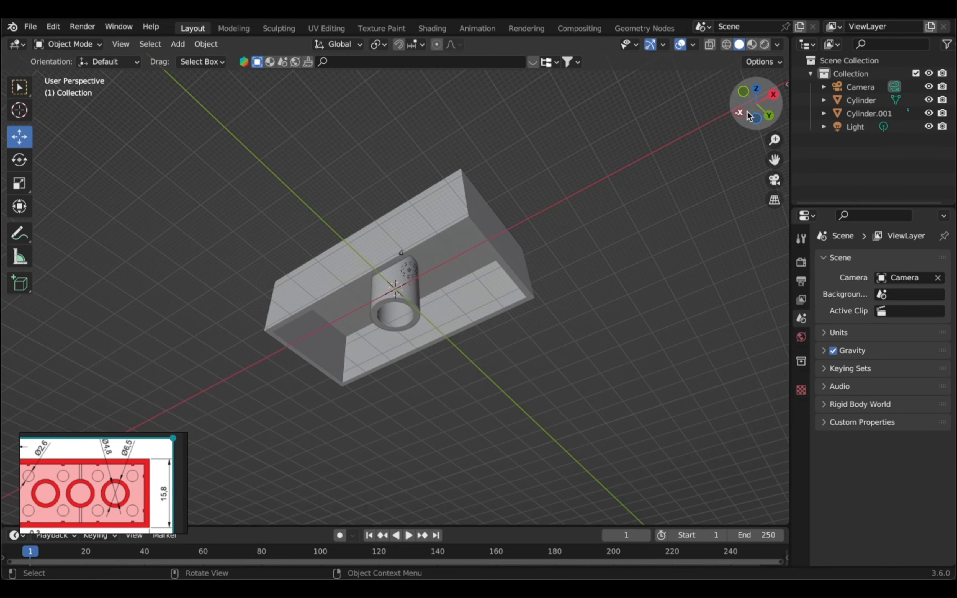
# Make a copy of the central tube and move it along X to 15.431 m, between the neighbouring studs.
pyautogui.moveTo(746, 112); pyautogui.dragTo(801, 57)
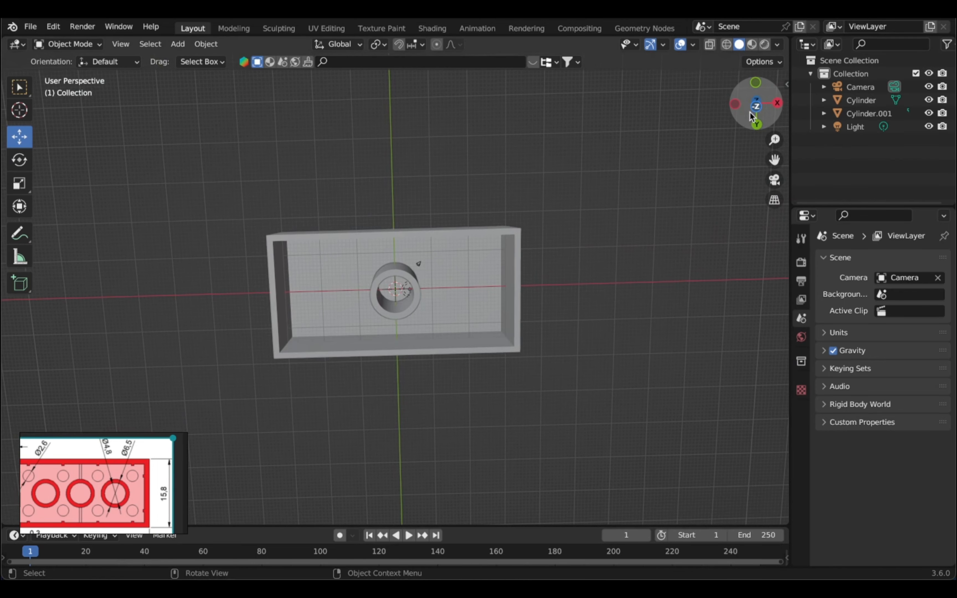
pyautogui.scroll(6, 379, 301)
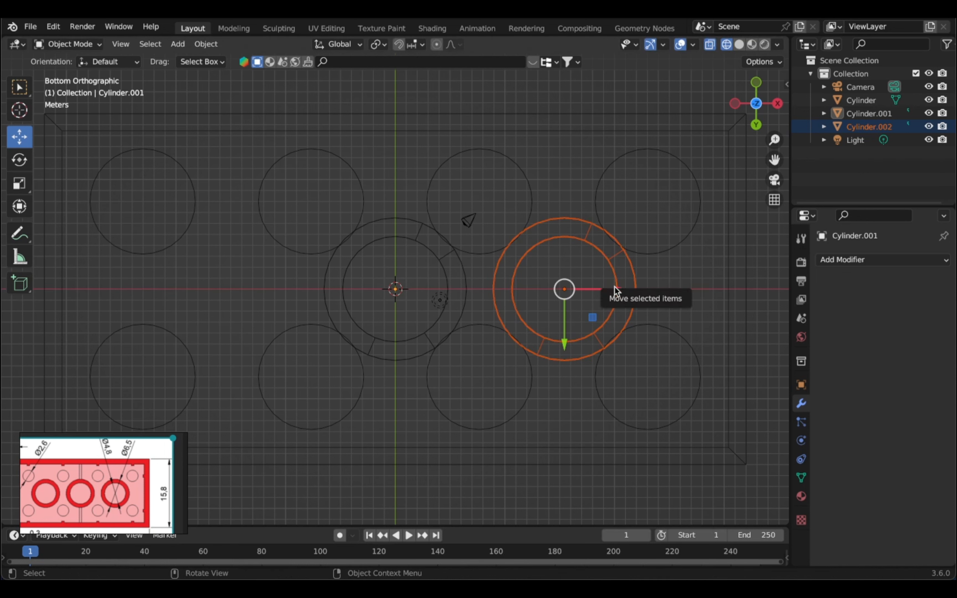
pyautogui.moveTo(614, 287); pyautogui.dragTo(614, 286)
# Paste a copy of the offset tube and set its X location to -15.431 m on the opposite side of the centre.
pyautogui.hotkey('ctrl', 'c')
pyautogui.click(642, 308)
pyautogui.hotkey('ctrl', 'v')
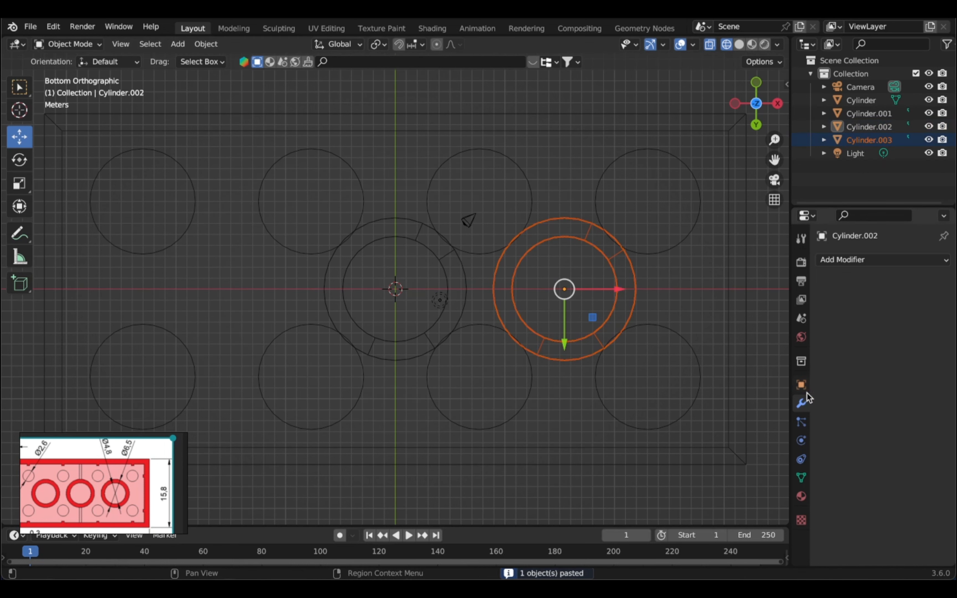
pyautogui.click(801, 386)
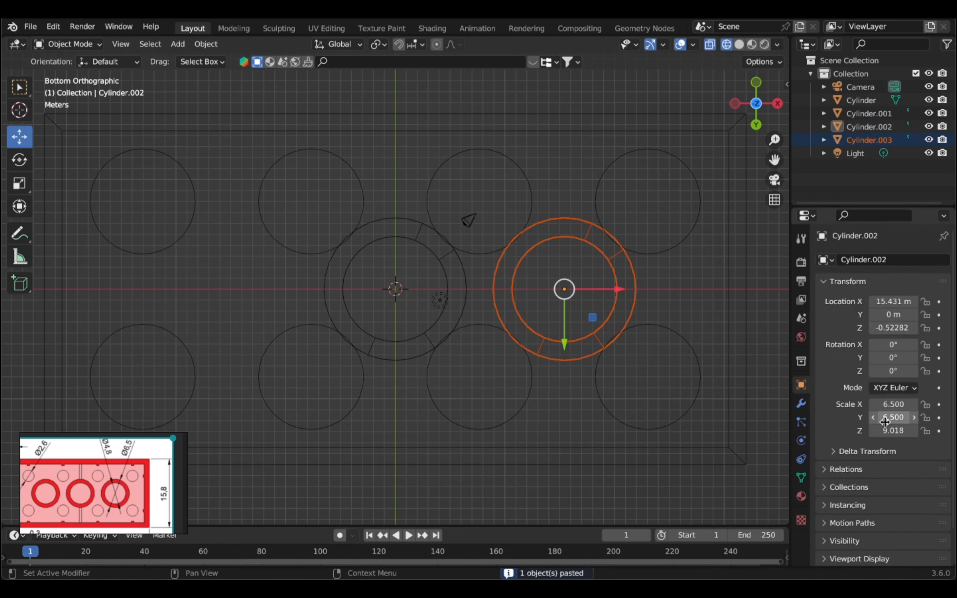
pyautogui.click(890, 301)
pyautogui.press('Left')
pyautogui.write('-')
pyautogui.press('Return')
pyautogui.click(725, 123)
pyautogui.scroll(3, 733, 112)
pyautogui.scroll(-6, 732, 111)
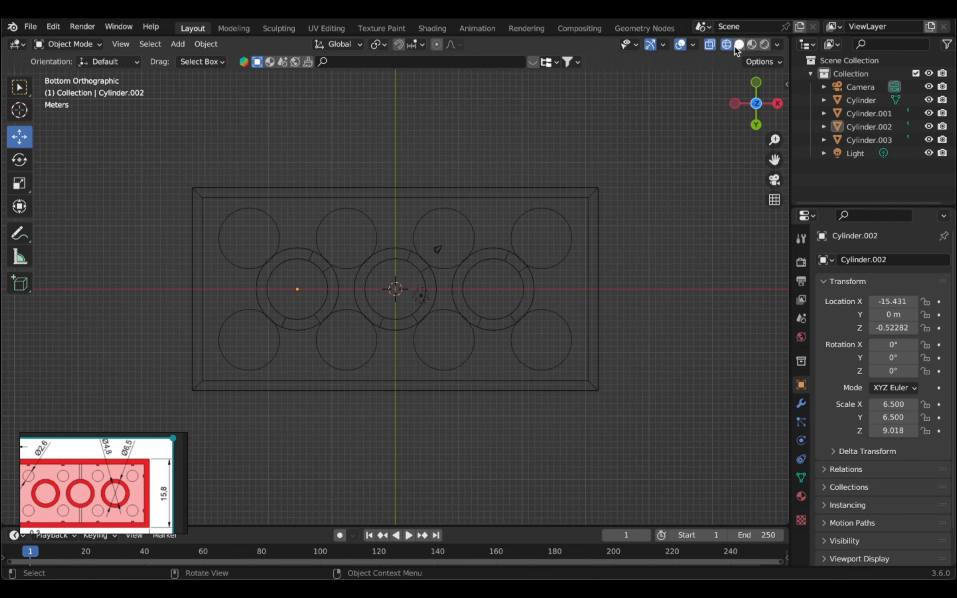
# Return to solid shading and join the three tubes with the brick body into one object.
pyautogui.click(738, 44)
pyautogui.moveTo(757, 111)
pyautogui.mouseDown()
pyautogui.moveTo(746, 126)
pyautogui.moveTo(733, 246)
pyautogui.moveTo(750, 191)
pyautogui.moveTo(751, 41)
pyautogui.mouseUp()
pyautogui.scroll(-5, 755, 112)
pyautogui.scroll(5, 755, 111)
pyautogui.keyDown('shift'); pyautogui.click(411, 314); pyautogui.keyUp('shift')
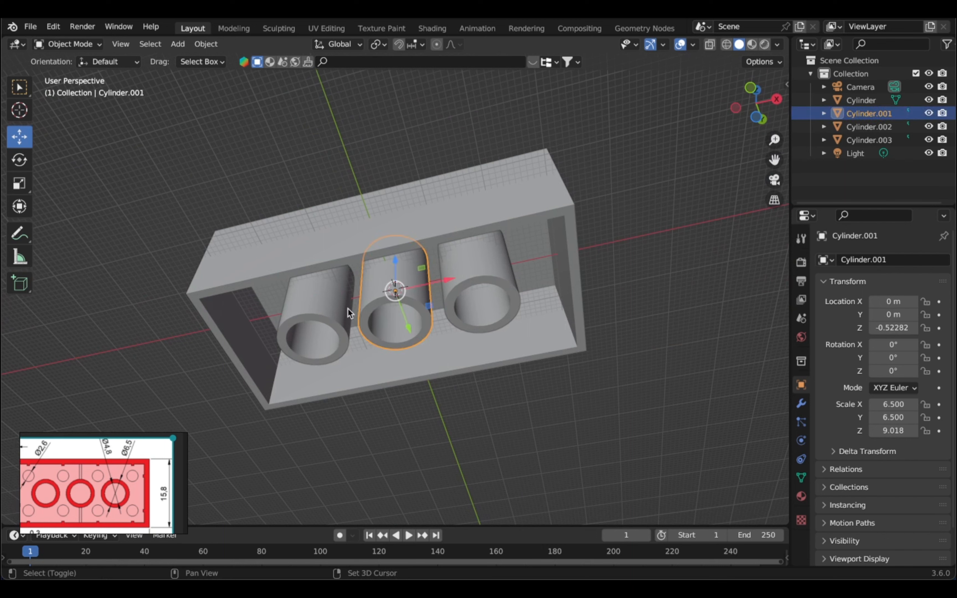
pyautogui.keyDown('shift'); pyautogui.click(316, 317); pyautogui.keyUp('shift')
pyautogui.keyDown('shift'); pyautogui.click(474, 265); pyautogui.keyUp('shift')
pyautogui.keyDown('shift'); pyautogui.click(451, 207); pyautogui.keyUp('shift')
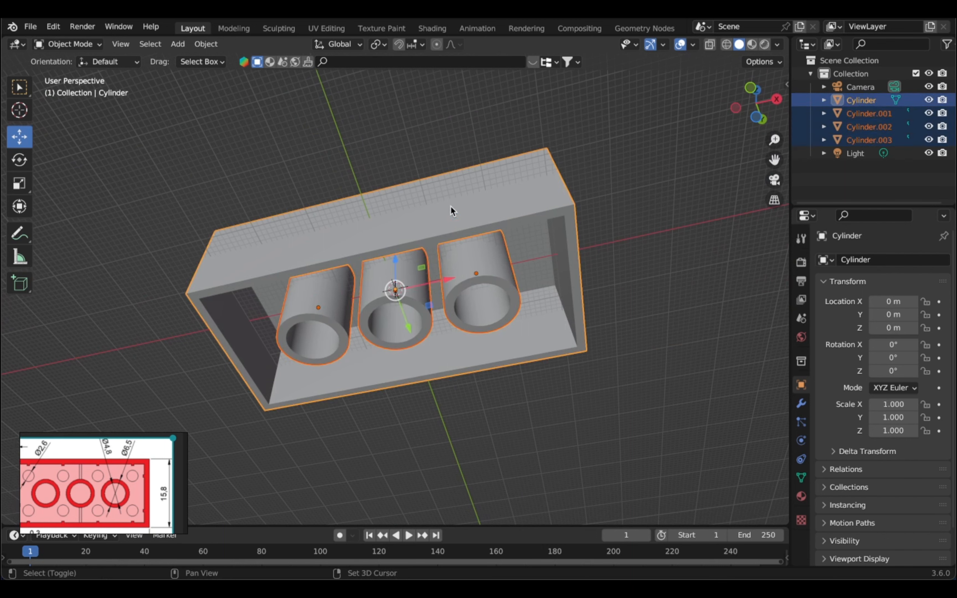
pyautogui.hotkey('ctrl', 'j')
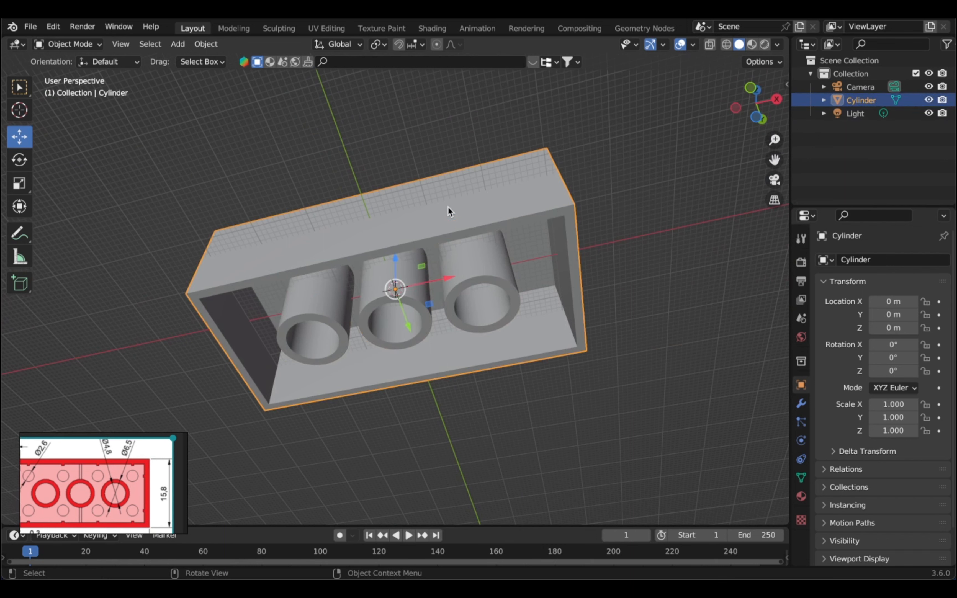
# Set the joined brick's origin to its geometry and deselect it.
pyautogui.click(206, 44)
pyautogui.moveTo(222, 73)
pyautogui.click(355, 86)
pyautogui.click(514, 111)
pyautogui.moveTo(755, 103); pyautogui.dragTo(747, 251)
pyautogui.scroll(3, 742, 102)
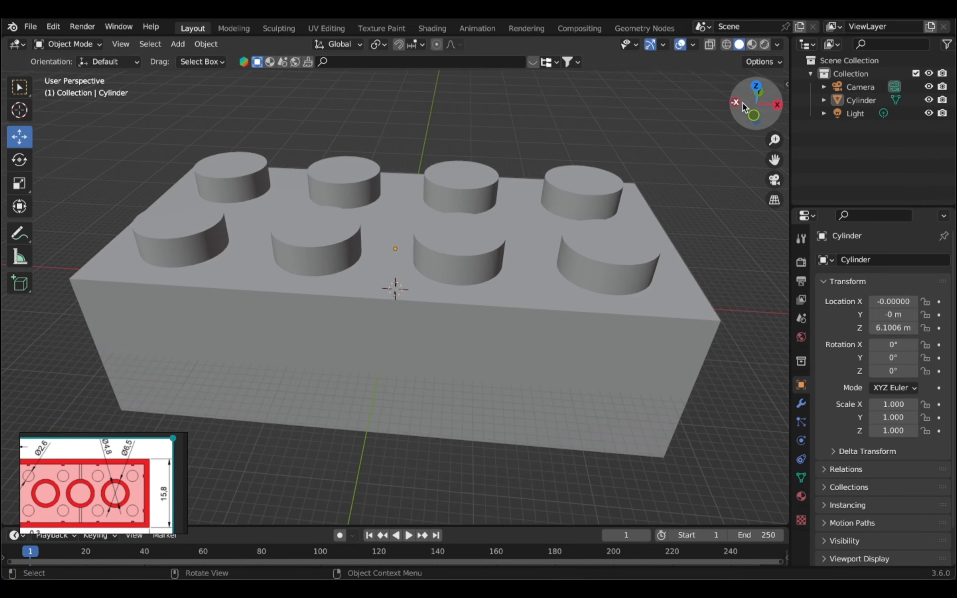
pyautogui.scroll(-2, 742, 102)
# Open the brick's mesh for editing in edge mode and select the outer edges of the end wall.
pyautogui.click(414, 345)
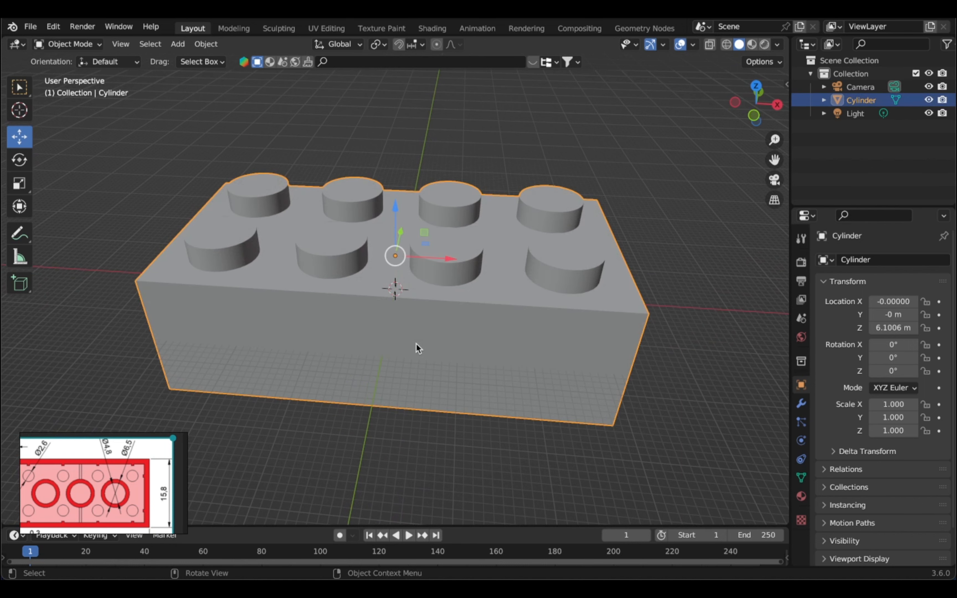
pyautogui.press('b')
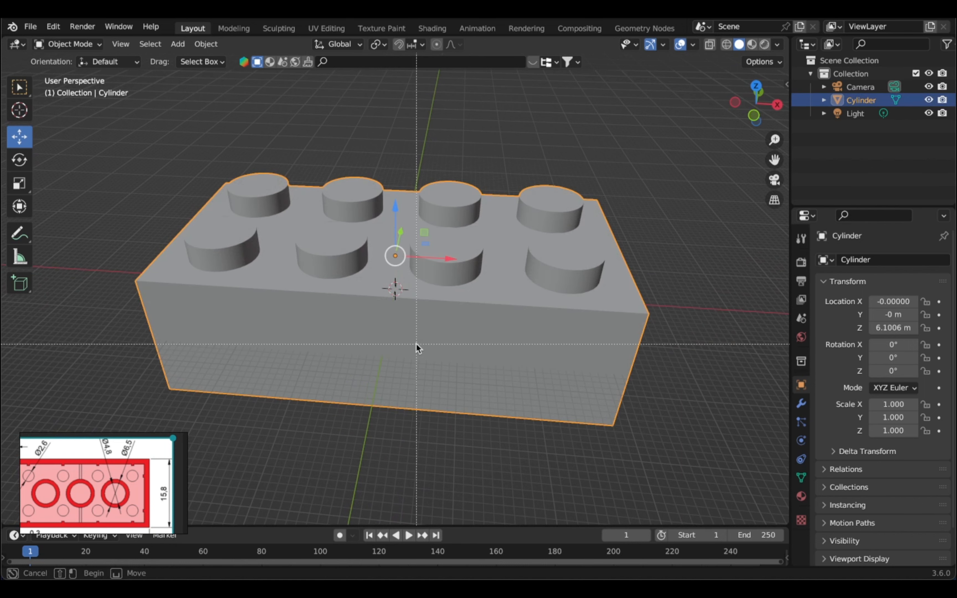
pyautogui.press('Escape')
pyautogui.press('Tab')
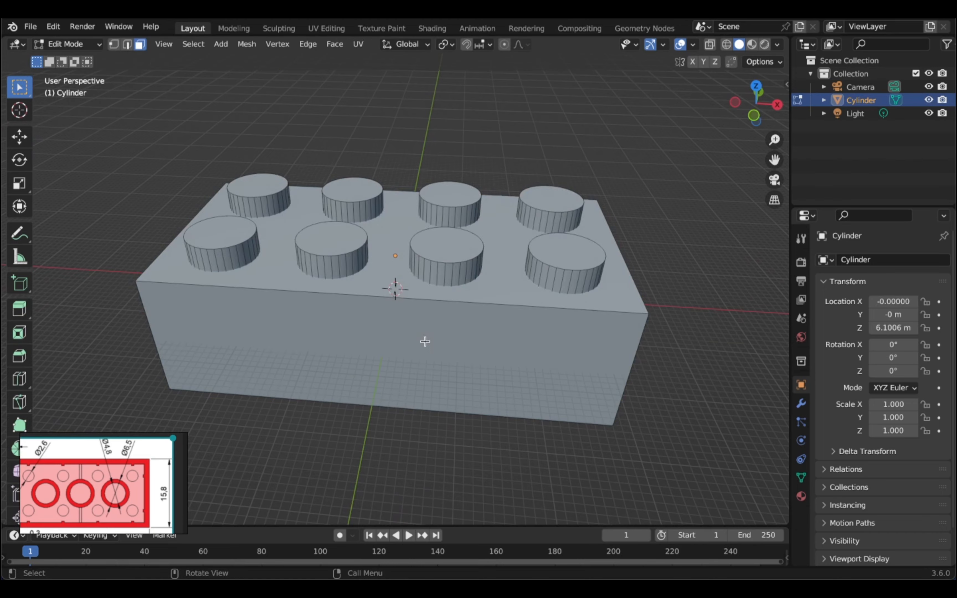
pyautogui.click(127, 44)
pyautogui.moveTo(553, 452); pyautogui.dragTo(520, 316, button='middle')
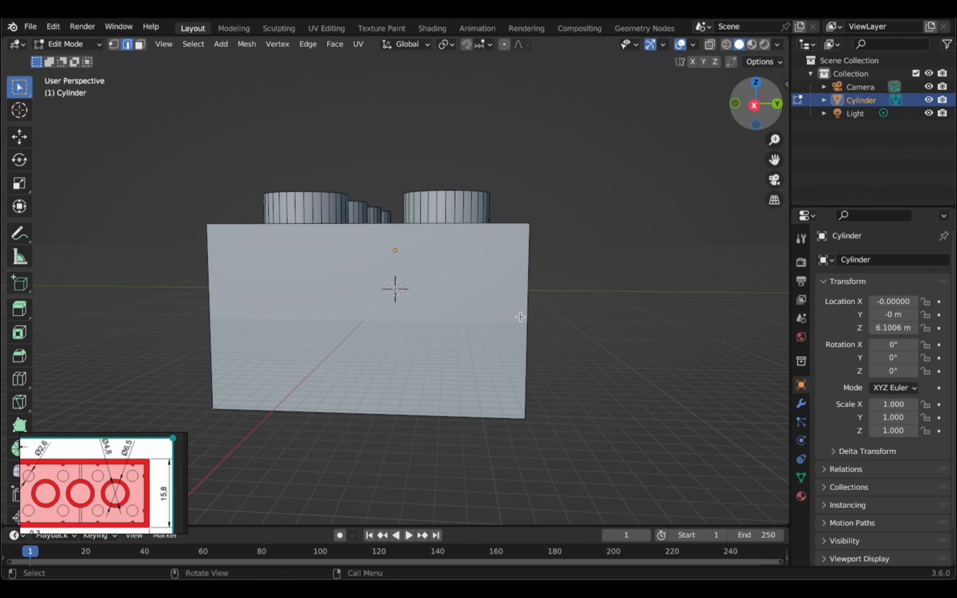
pyautogui.click(526, 317)
pyautogui.keyDown('shift'); pyautogui.click(467, 225); pyautogui.keyUp('shift')
pyautogui.keyDown('shift'); pyautogui.click(356, 414); pyautogui.keyUp('shift')
pyautogui.keyDown('shift'); pyautogui.click(211, 376); pyautogui.keyUp('shift')
pyautogui.moveTo(747, 109); pyautogui.dragTo(712, 158)
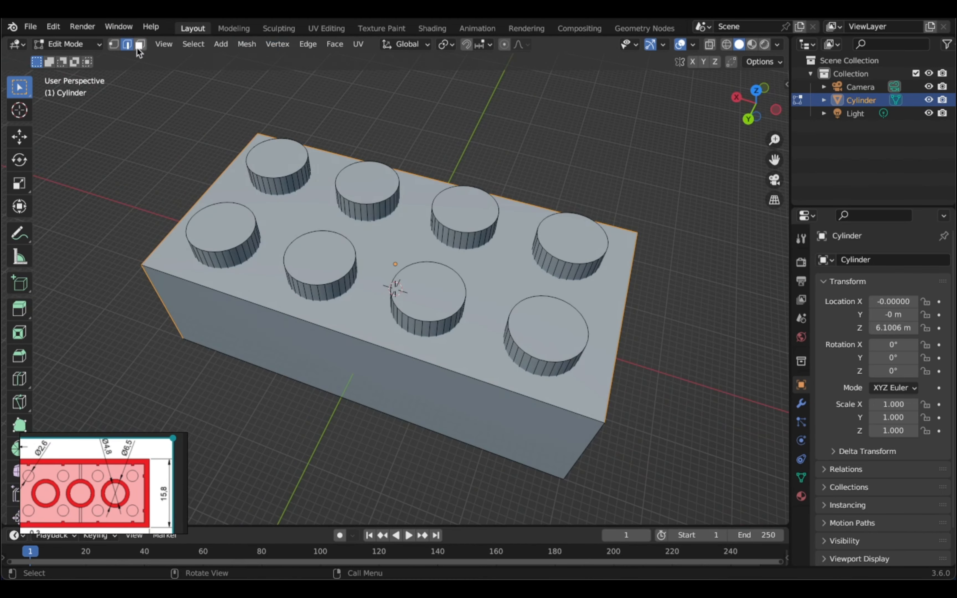
# Switch to face selection and add the brick's outer walls and the stud tops to the selection.
pyautogui.click(140, 44)
pyautogui.keyDown('shift'); pyautogui.click(357, 369); pyautogui.keyUp('shift')
pyautogui.keyDown('shift'); pyautogui.click(376, 316); pyautogui.keyUp('shift')
pyautogui.keyDown('shift'); pyautogui.click(443, 278); pyautogui.keyUp('shift')
pyautogui.keyDown('shift'); pyautogui.click(321, 256); pyautogui.keyUp('shift')
pyautogui.keyDown('shift'); pyautogui.click(226, 227); pyautogui.keyUp('shift')
pyautogui.keyDown('shift'); pyautogui.click(279, 159); pyautogui.keyUp('shift')
pyautogui.keyDown('shift'); pyautogui.click(358, 180); pyautogui.keyUp('shift')
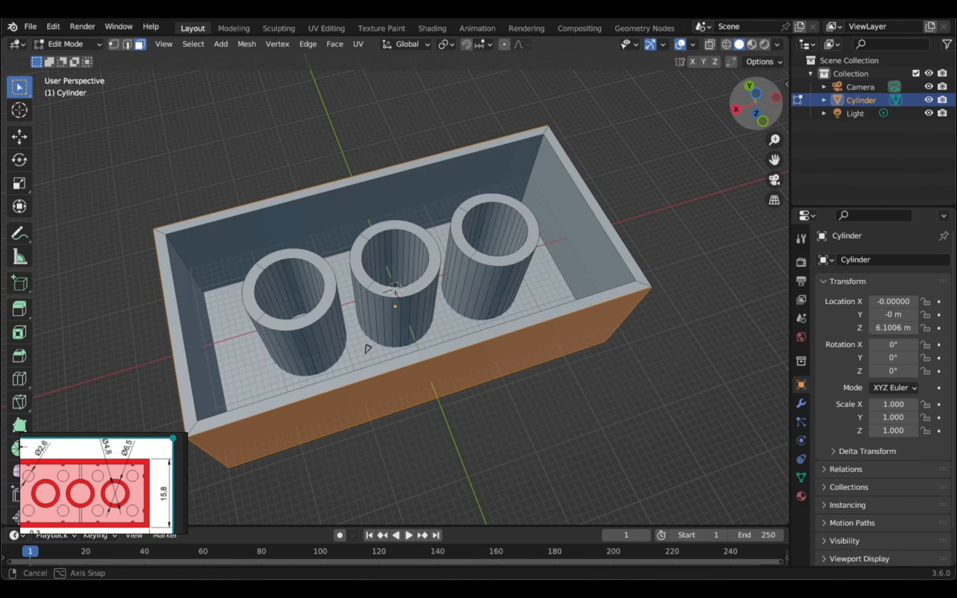
# Add the underside rim faces to the selection and bevel all selected faces of the brick.
pyautogui.keyDown('shift'); pyautogui.click(612, 234); pyautogui.keyUp('shift')
pyautogui.keyDown('shift'); pyautogui.click(474, 338); pyautogui.keyUp('shift')
pyautogui.keyDown('shift'); pyautogui.click(167, 256); pyautogui.keyUp('shift')
pyautogui.keyDown('shift'); pyautogui.click(174, 228); pyautogui.keyUp('shift')
pyautogui.hotkey('alt', 'z')
pyautogui.hotkey('alt', 'z')
pyautogui.moveTo(753, 104); pyautogui.dragTo(838, 158)
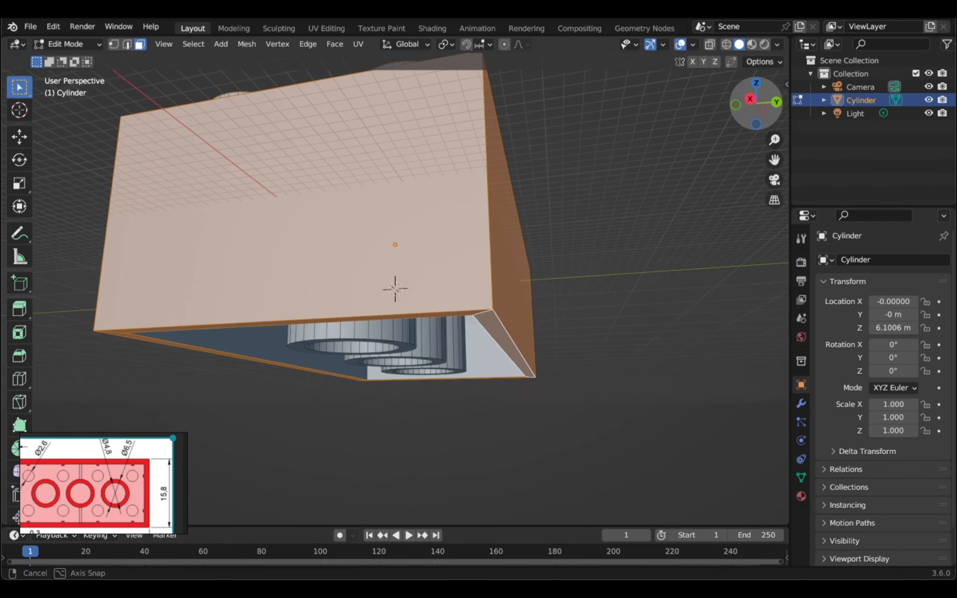
pyautogui.moveTo(770, 119); pyautogui.dragTo(752, 101)
pyautogui.hotkey('alt', 'z')
pyautogui.hotkey('alt', 'z')
pyautogui.hotkey('ctrl', 'b')
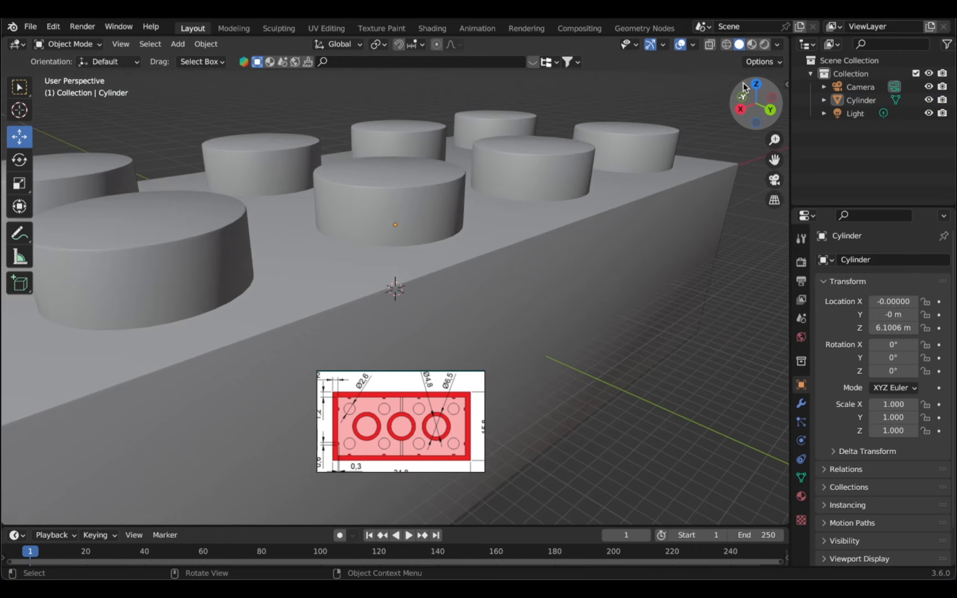
# Shade the brick smooth with Auto Smooth at an angle of 42.6°.
pyautogui.moveTo(742, 90); pyautogui.dragTo(733, 85)
pyautogui.click(510, 273)
pyautogui.rightClick(514, 277)
pyautogui.click(514, 279)
pyautogui.scroll(-8, 514, 280)
pyautogui.moveTo(172, 511); pyautogui.dragTo(190, 510)
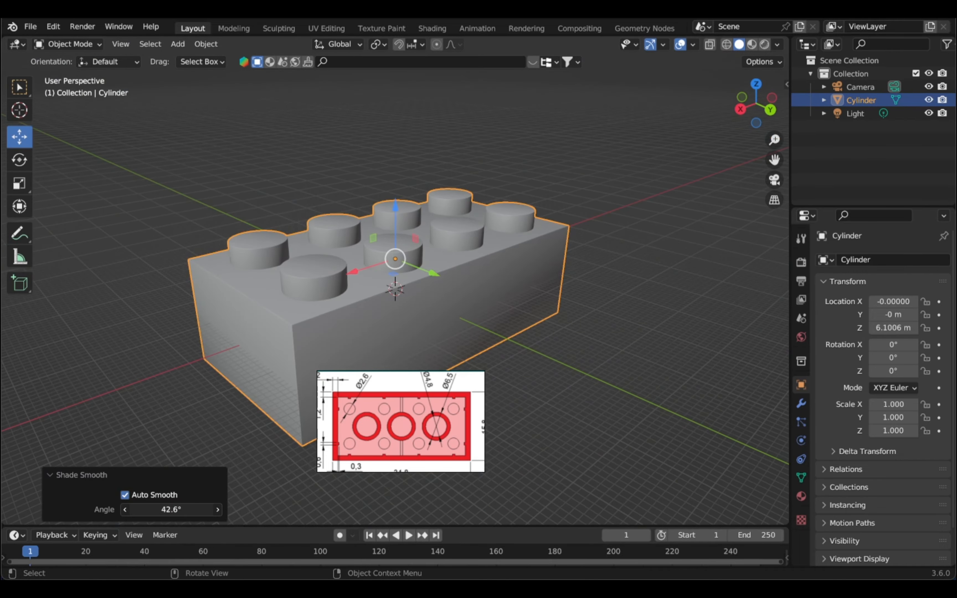
pyautogui.click(36, 361)
# Select the open end rims of the three inner tubes in the brick's mesh and bevel them.
pyautogui.moveTo(760, 118); pyautogui.dragTo(838, 66)
pyautogui.scroll(8, 758, 119)
pyautogui.click(553, 252)
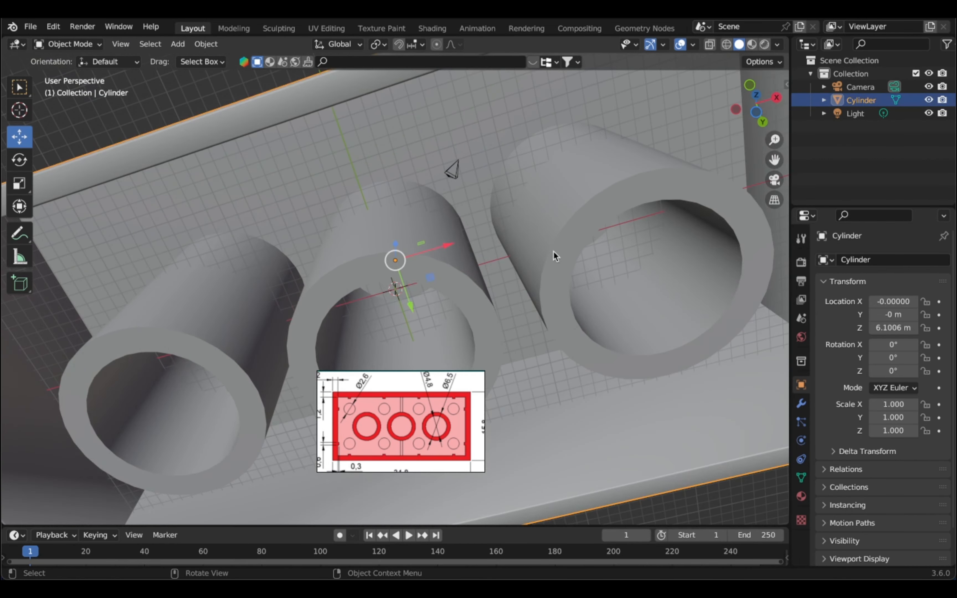
pyautogui.press('Tab')
pyautogui.click(325, 293)
pyautogui.keyDown('shift'); pyautogui.click(180, 343); pyautogui.keyUp('shift')
pyautogui.keyDown('shift'); pyautogui.click(244, 396); pyautogui.keyUp('shift')
pyautogui.keyDown('shift'); pyautogui.click(483, 336); pyautogui.keyUp('shift')
pyautogui.keyDown('shift'); pyautogui.click(555, 313); pyautogui.keyUp('shift')
pyautogui.keyDown('shift'); pyautogui.click(753, 258); pyautogui.keyUp('shift')
pyautogui.hotkey('ctrl', 'b')
pyautogui.click(668, 265)
# Return to Object Mode, apply all transforms to the brick and deselect it.
pyautogui.moveTo(756, 107); pyautogui.dragTo(749, 146)
pyautogui.press('a')
pyautogui.press('Tab')
pyautogui.hotkey('ctrl', 'a')
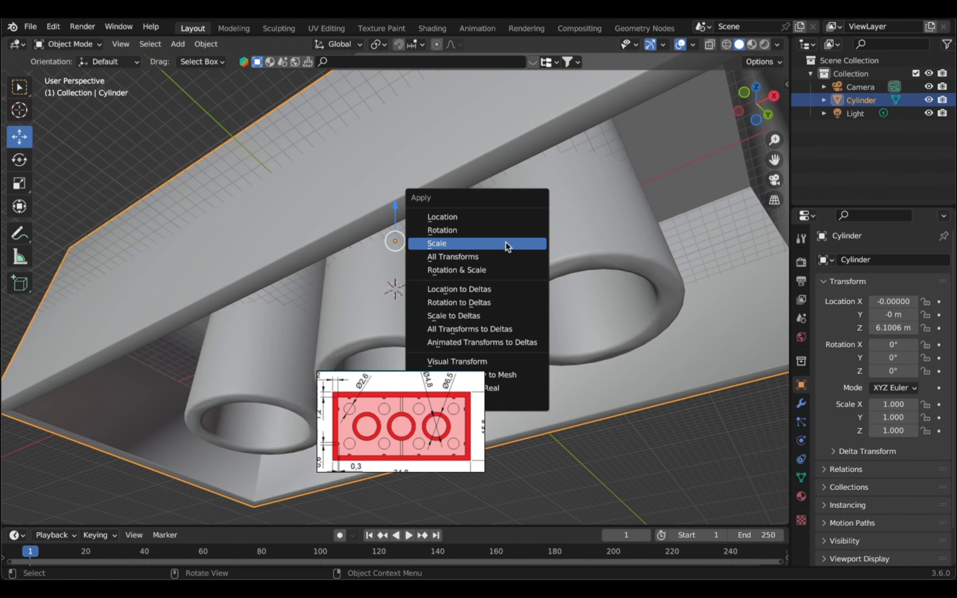
pyautogui.click(504, 257)
pyautogui.click(8, 474)
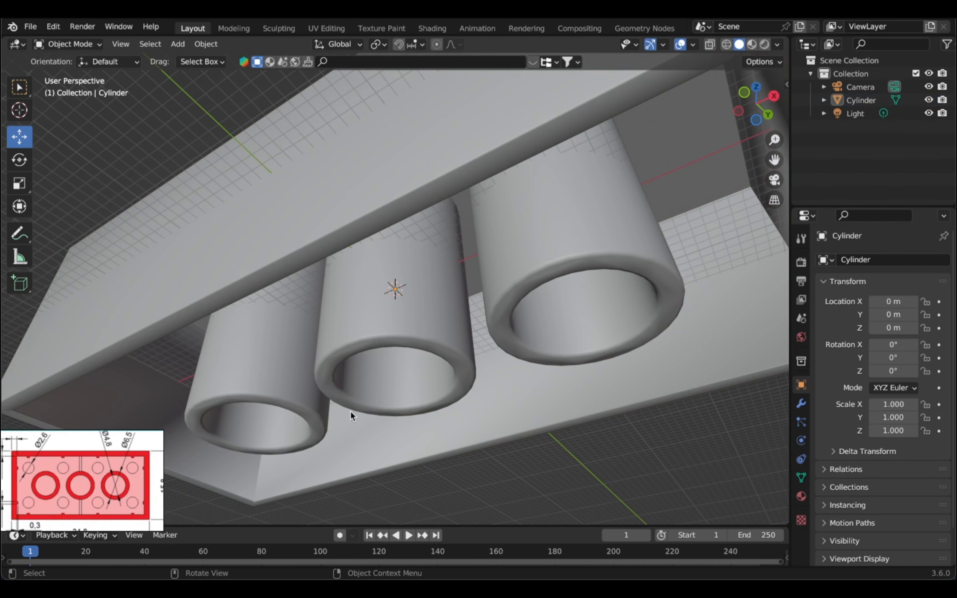
# Close the reference image viewer without saving its scene.
pyautogui.rightClick(101, 473)
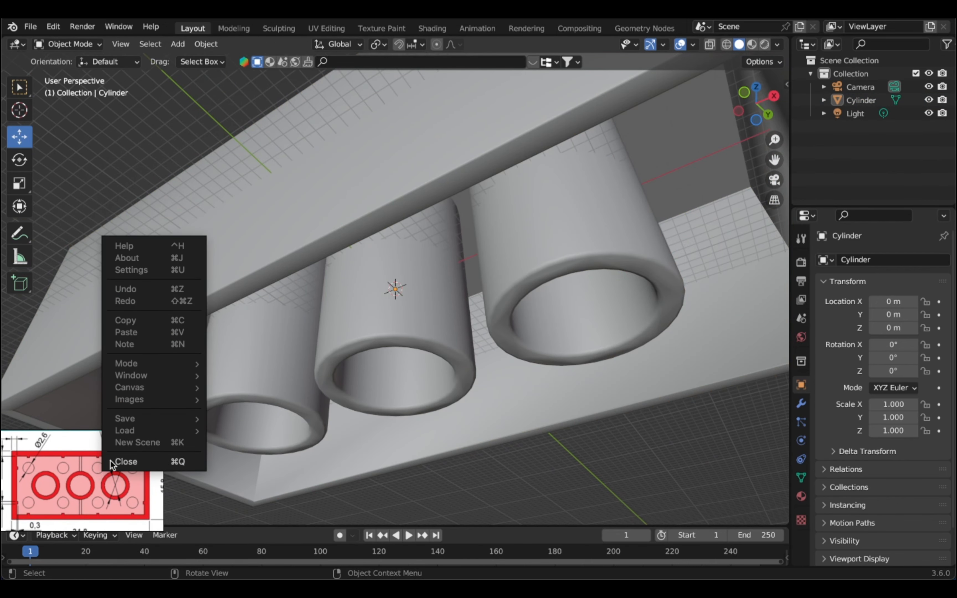
pyautogui.click(134, 459)
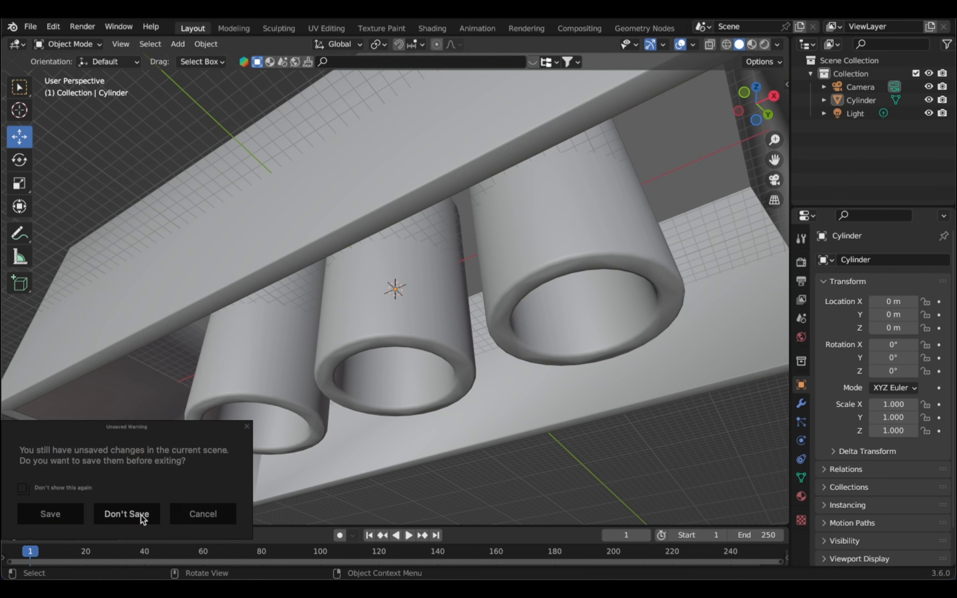
pyautogui.click(151, 518)
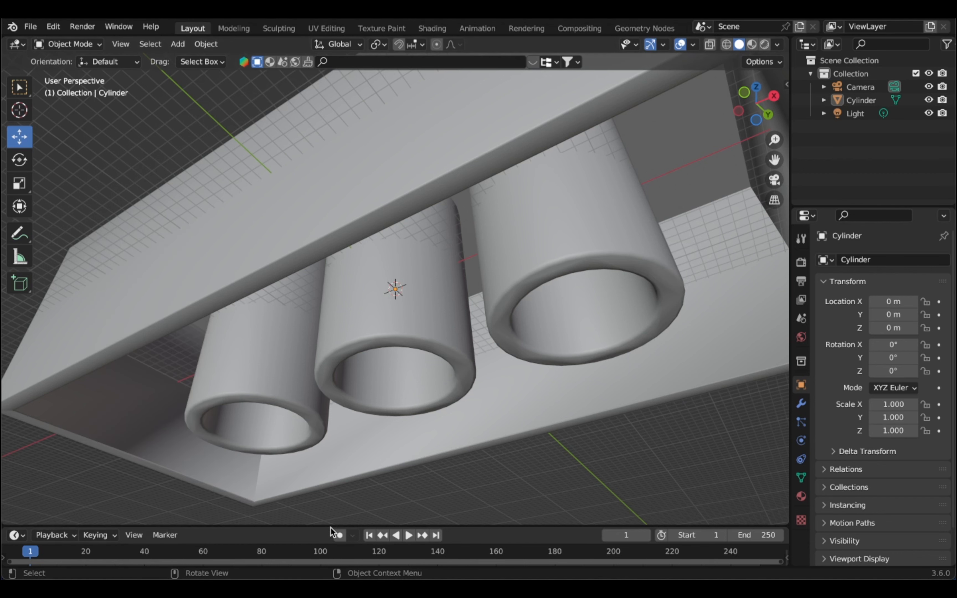
# Enlarge the timeline area beneath the 3D view and bring the whole brick into view.
pyautogui.scroll(-2, 330, 514)
pyautogui.moveTo(330, 527); pyautogui.dragTo(331, 456)
pyautogui.scroll(-4, 388, 384)
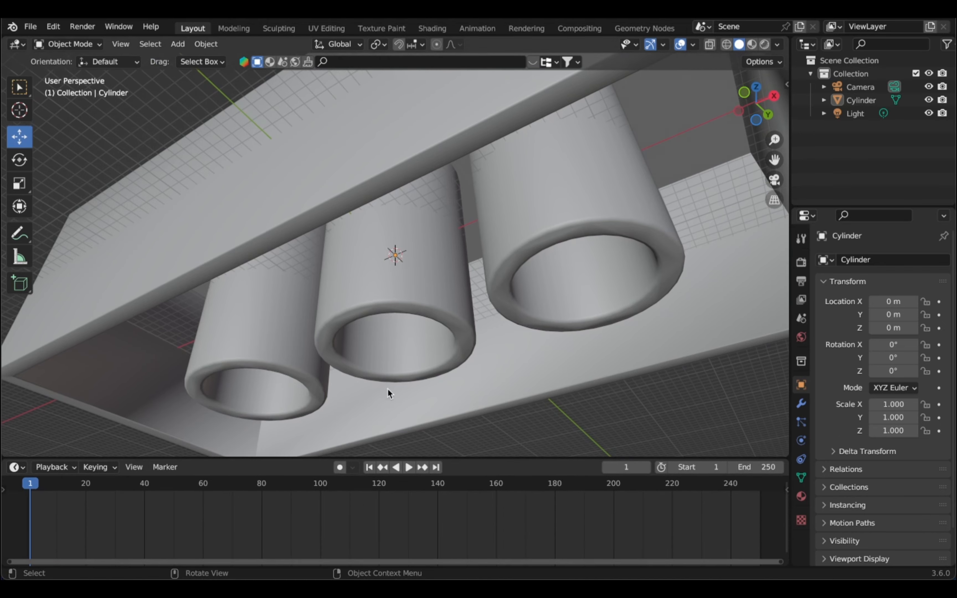
pyautogui.scroll(-1, 389, 372)
pyautogui.moveTo(739, 110); pyautogui.dragTo(736, 106)
pyautogui.scroll(4, 736, 106)
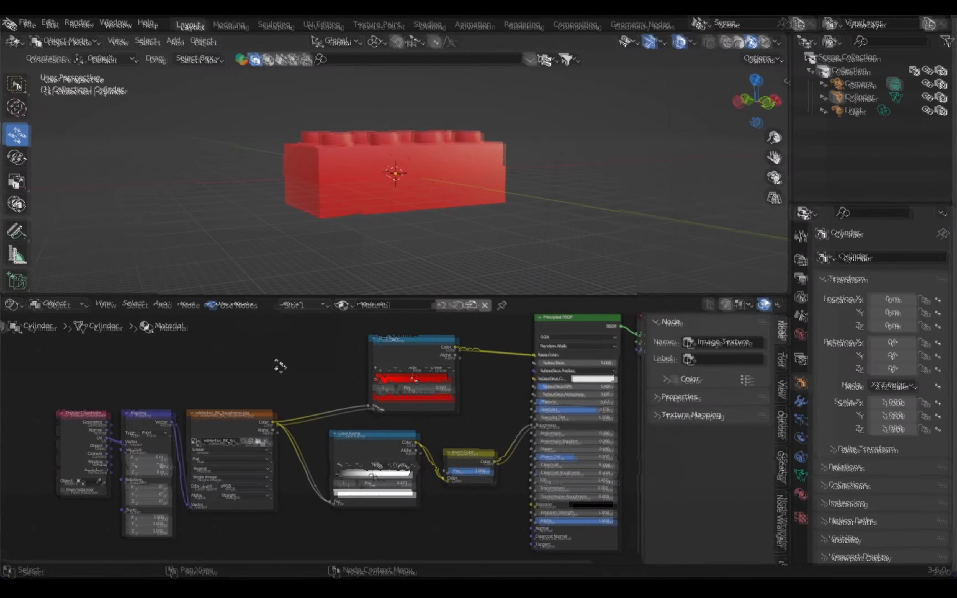
# Set the dark red stop of the Color Ramp feeding Base Color to position 0.748.
pyautogui.scroll(4, 251, 376)
pyautogui.moveTo(247, 385); pyautogui.dragTo(237, 424, button='middle')
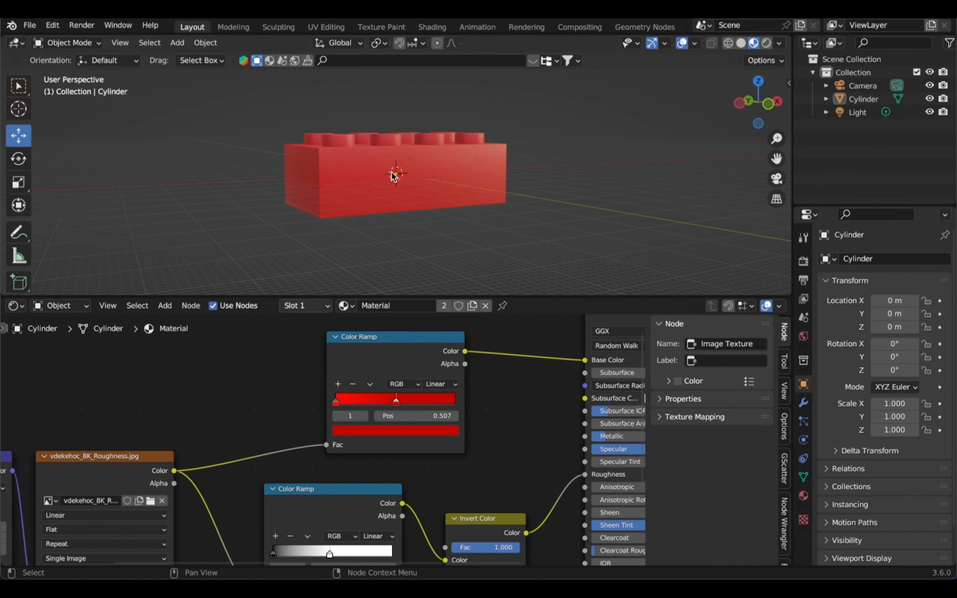
pyautogui.scroll(5, 417, 149)
pyautogui.scroll(-2, 417, 150)
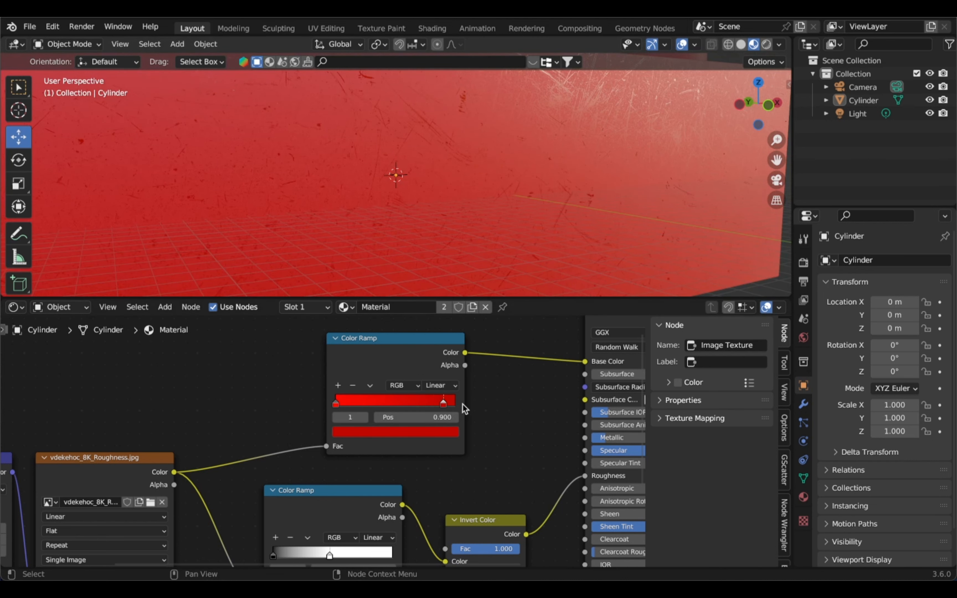
pyautogui.moveTo(401, 408); pyautogui.dragTo(424, 401)
pyautogui.scroll(-1, 230, 359)
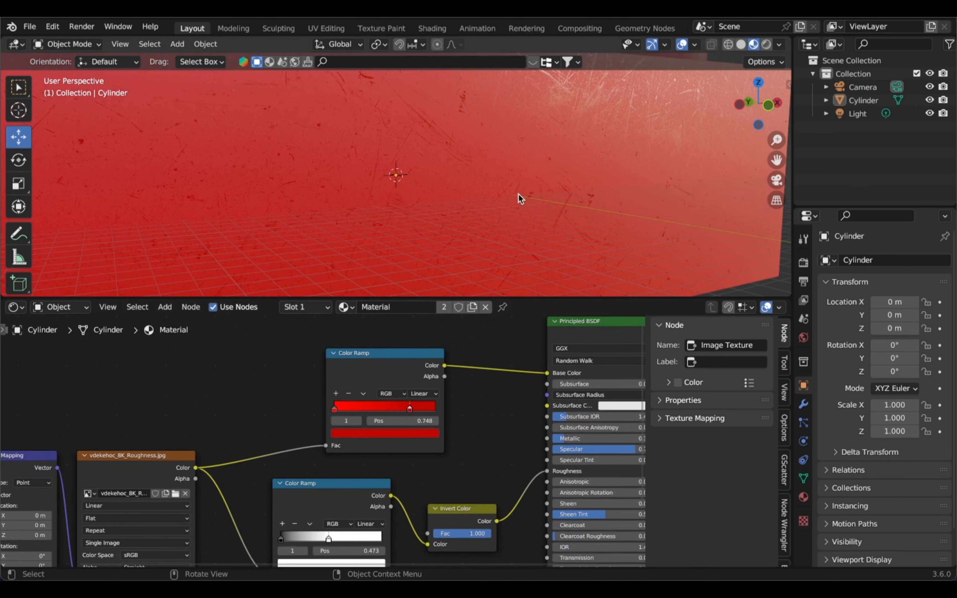
# Set the white stop of the roughness Color Ramp to position 0.511 to adjust the scratches.
pyautogui.moveTo(293, 456); pyautogui.dragTo(357, 367, button='middle')
pyautogui.scroll(3, 342, 390)
pyautogui.scroll(3, 339, 390)
pyautogui.scroll(-1, 357, 368)
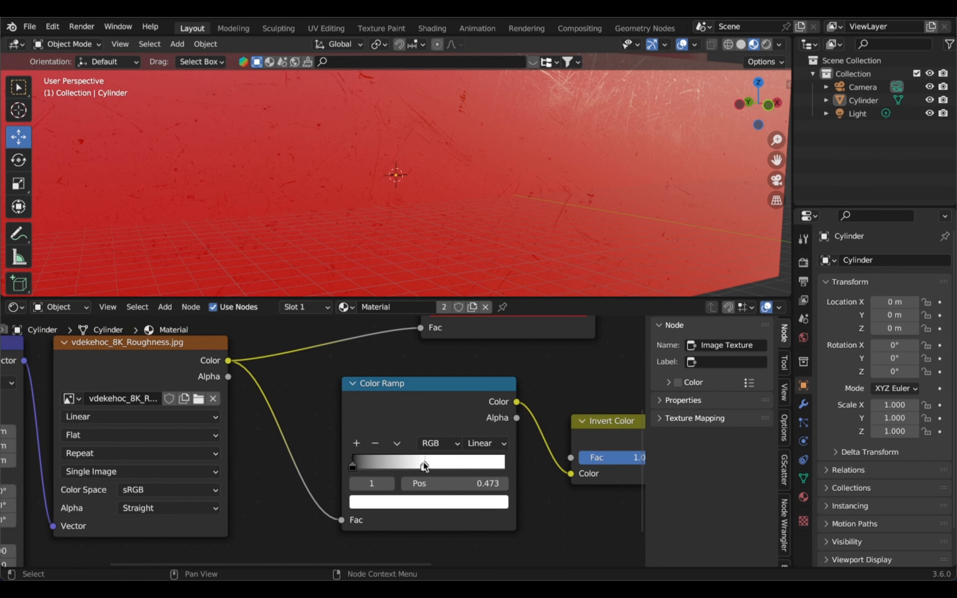
pyautogui.moveTo(423, 461); pyautogui.dragTo(393, 475)
pyautogui.moveTo(543, 499); pyautogui.dragTo(282, 491, button='middle')
pyautogui.moveTo(388, 449); pyautogui.dragTo(422, 448)
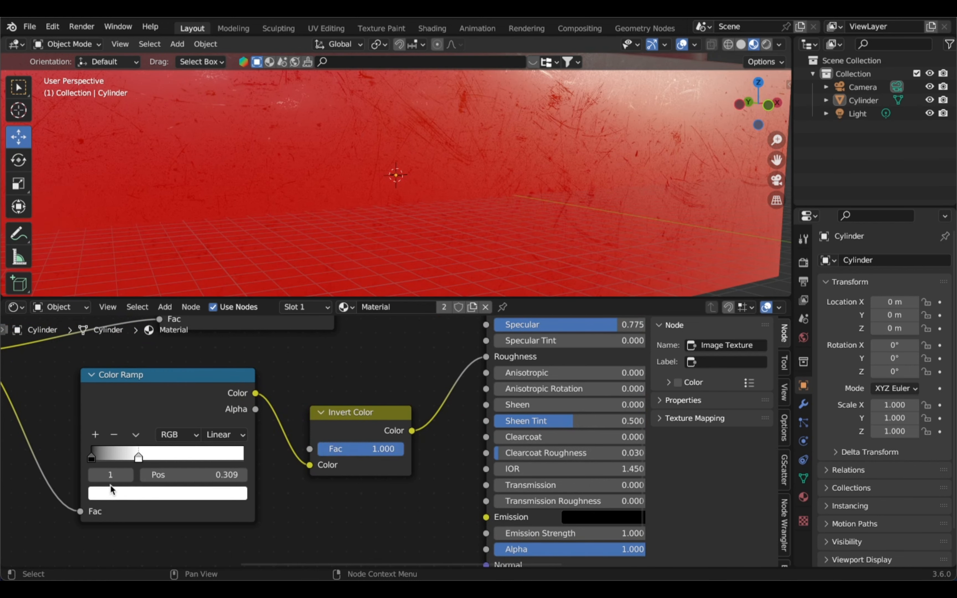
pyautogui.moveTo(146, 452); pyautogui.dragTo(175, 450)
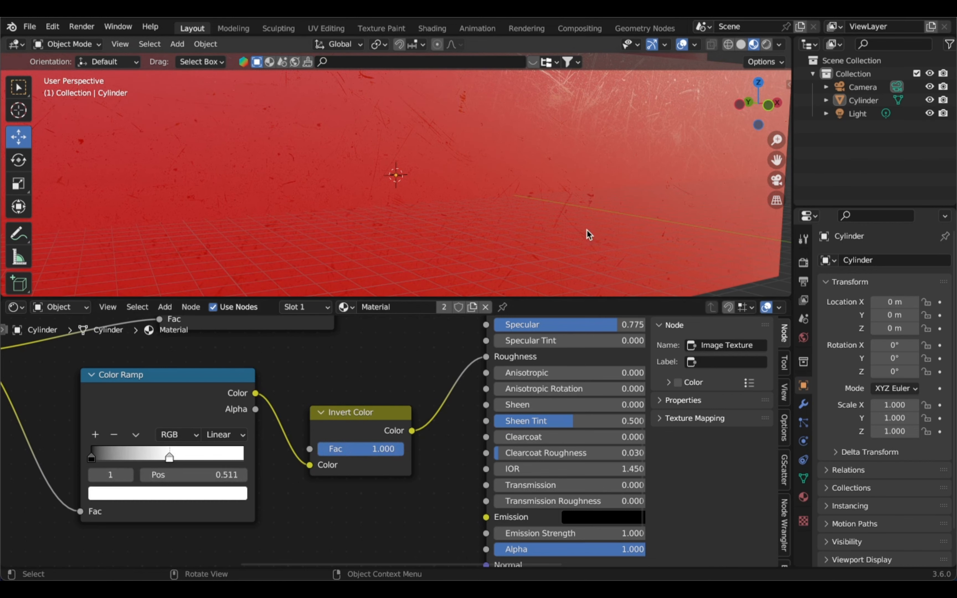
# Enlarge the 3D view over the node editor and show the whole brick.
pyautogui.scroll(-5, 589, 234)
pyautogui.moveTo(593, 297); pyautogui.dragTo(592, 382)
pyautogui.moveTo(739, 104); pyautogui.dragTo(737, 131)
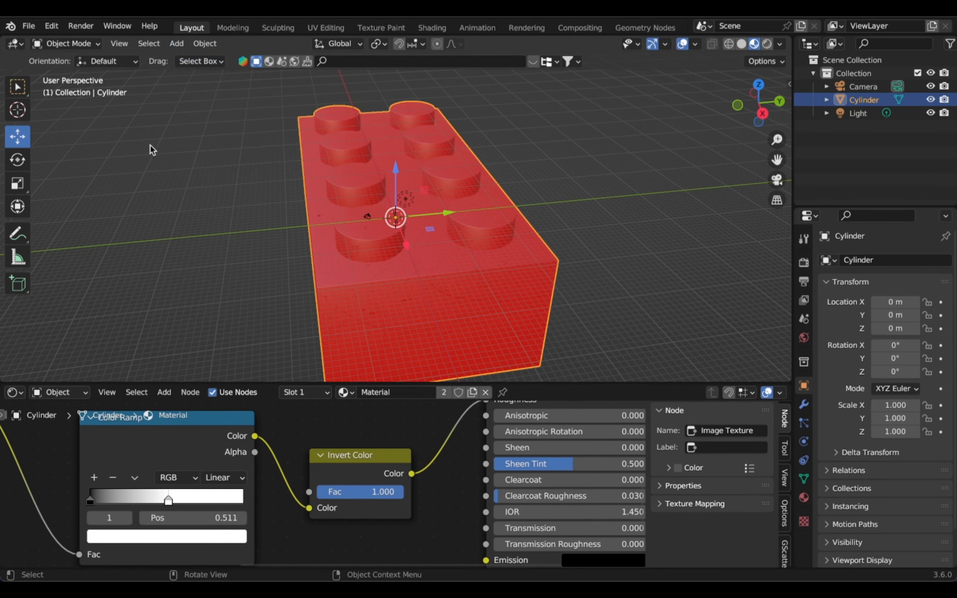
# Add a cube over the LEGO logo reference image and move it along Y beside the letter L.
pyautogui.click(176, 45)
pyautogui.moveTo(205, 76)
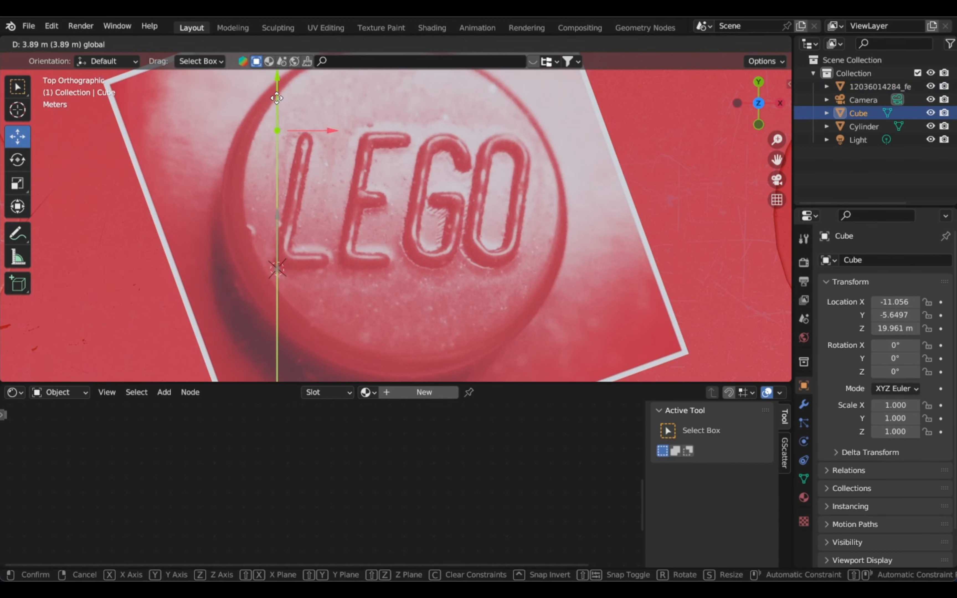
pyautogui.click(313, 104)
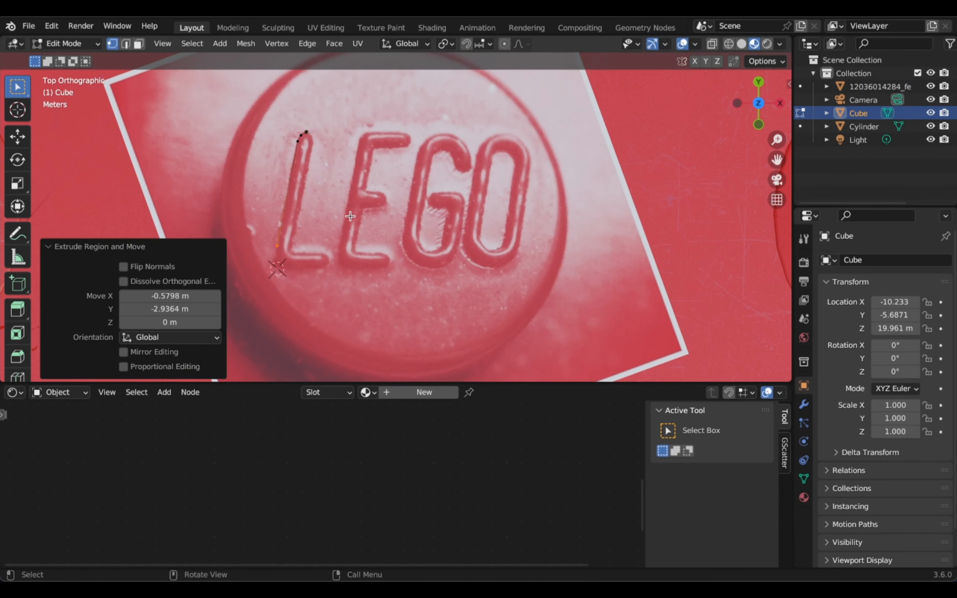
# Trace the outline of the letter L on the reference image by extruding vertices.
pyautogui.click(358, 251)
pyautogui.press('e')
pyautogui.click(365, 236)
pyautogui.press('e')
pyautogui.click(380, 128)
pyautogui.press('e')
pyautogui.hotkey('ctrl', 'c')
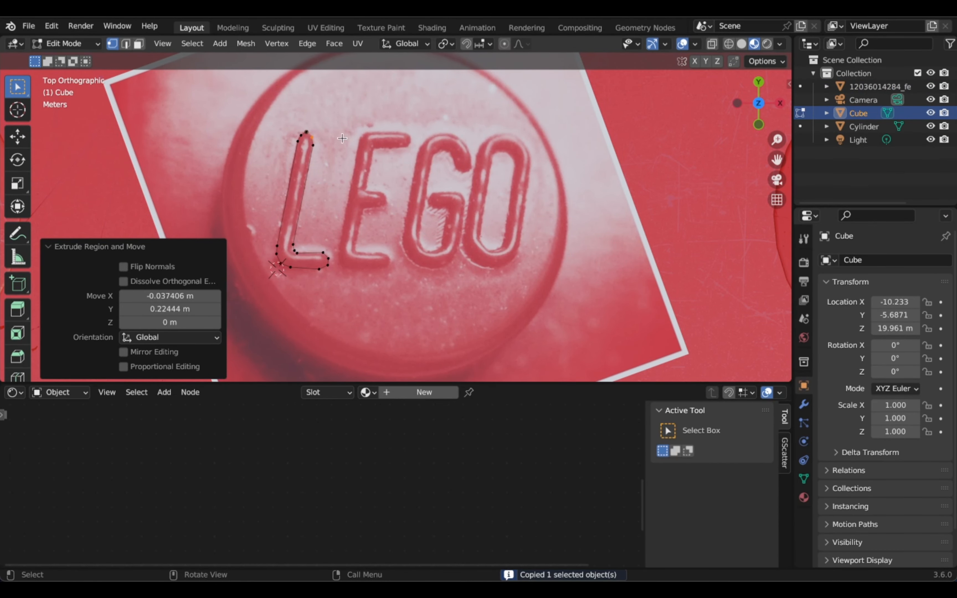
# Trace the letter E and the inner contour of the G with extruded vertices.
pyautogui.keyDown('shift'); pyautogui.click(306, 132); pyautogui.keyUp('shift')
pyautogui.scroll(2, 376, 174)
pyautogui.click(267, 94)
pyautogui.click(17, 137)
pyautogui.press('e')
pyautogui.click(524, 201)
pyautogui.press('e')
pyautogui.click(536, 155)
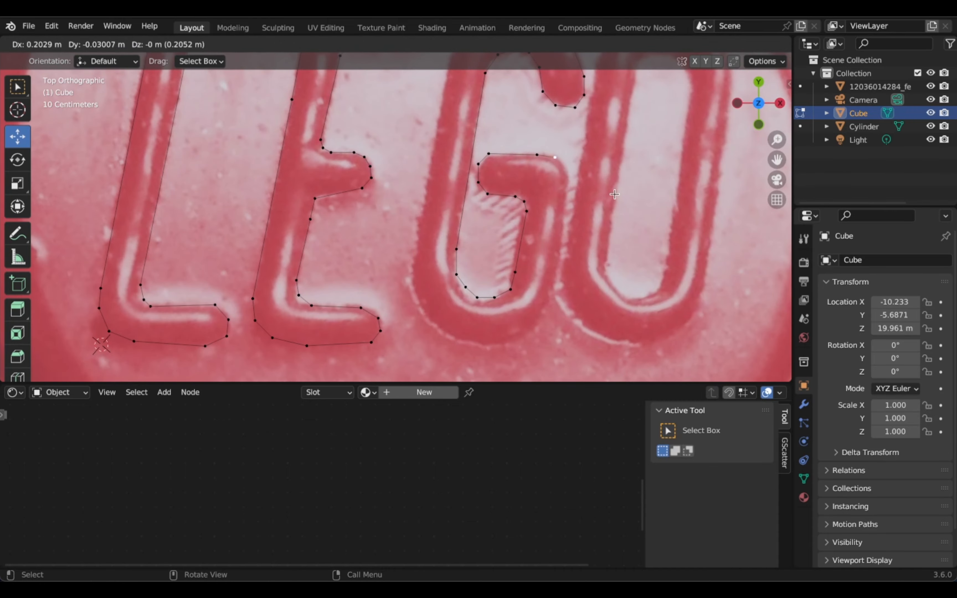
# Extrude vertices around the lower curve and up the outer left side of the letter G.
pyautogui.press('e')
pyautogui.click(547, 301)
pyautogui.press('e')
pyautogui.click(449, 292)
pyautogui.press('e')
pyautogui.click(426, 274)
pyautogui.press('e')
pyautogui.click(414, 241)
pyautogui.press('e')
pyautogui.click(416, 205)
pyautogui.press('e')
pyautogui.click(429, 130)
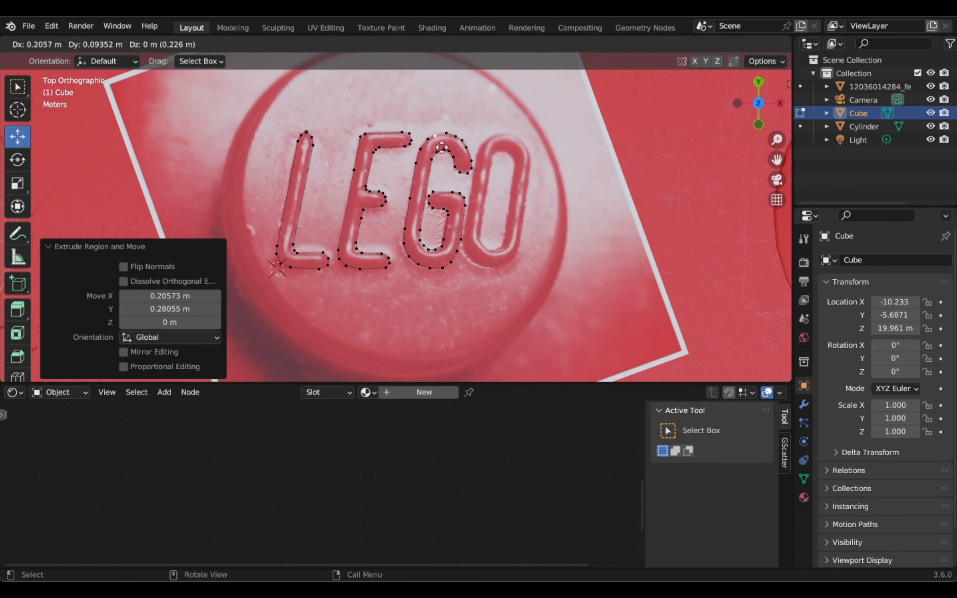
# Start the O with short edges on its outer and inner contours, and lower the two outer vertices slightly along Y.
pyautogui.click(576, 137)
pyautogui.click(552, 124)
pyautogui.press('x')
pyautogui.click(545, 95)
pyautogui.scroll(8, 545, 95)
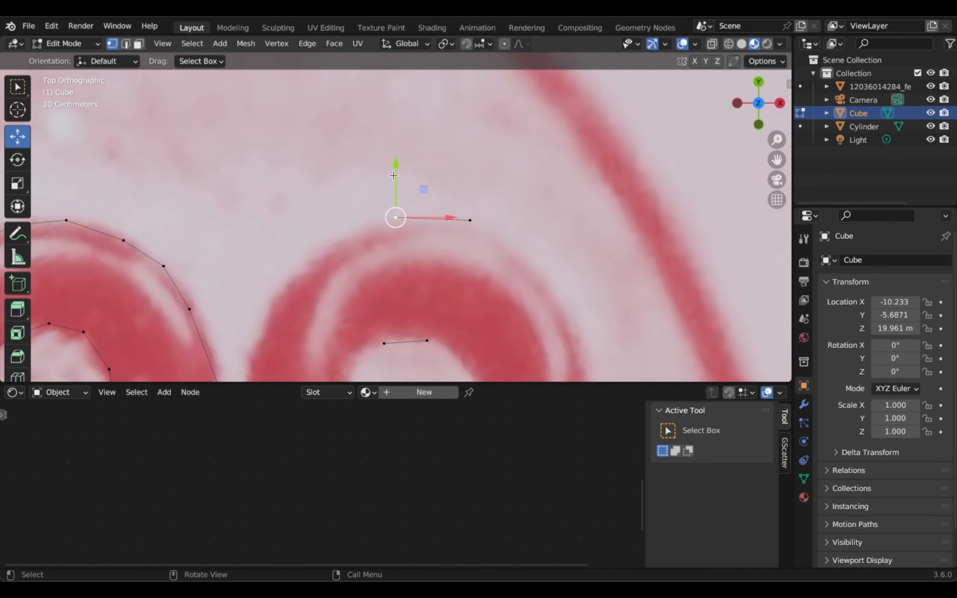
pyautogui.moveTo(396, 182); pyautogui.dragTo(395, 190)
pyautogui.click(470, 220)
pyautogui.moveTo(470, 189); pyautogui.dragTo(470, 194)
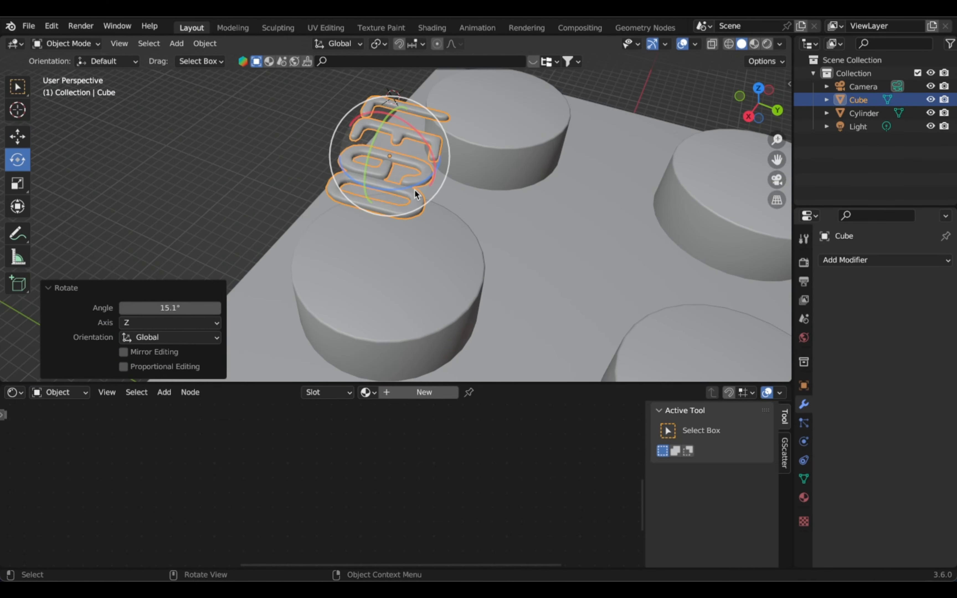
# Rotate the LEGO lettering 90° about the Z axis over the stud in top view.
pyautogui.press('KP_7')
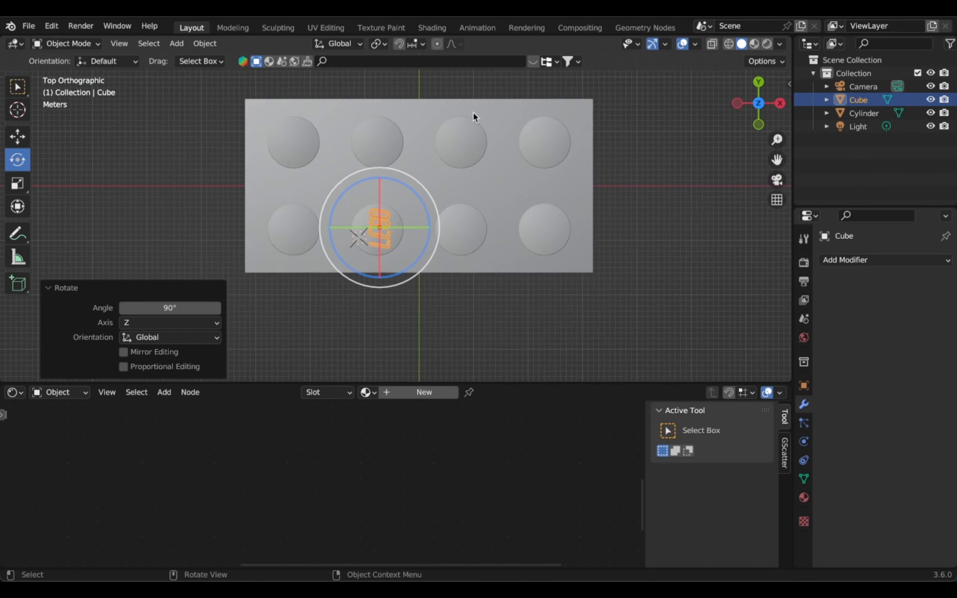